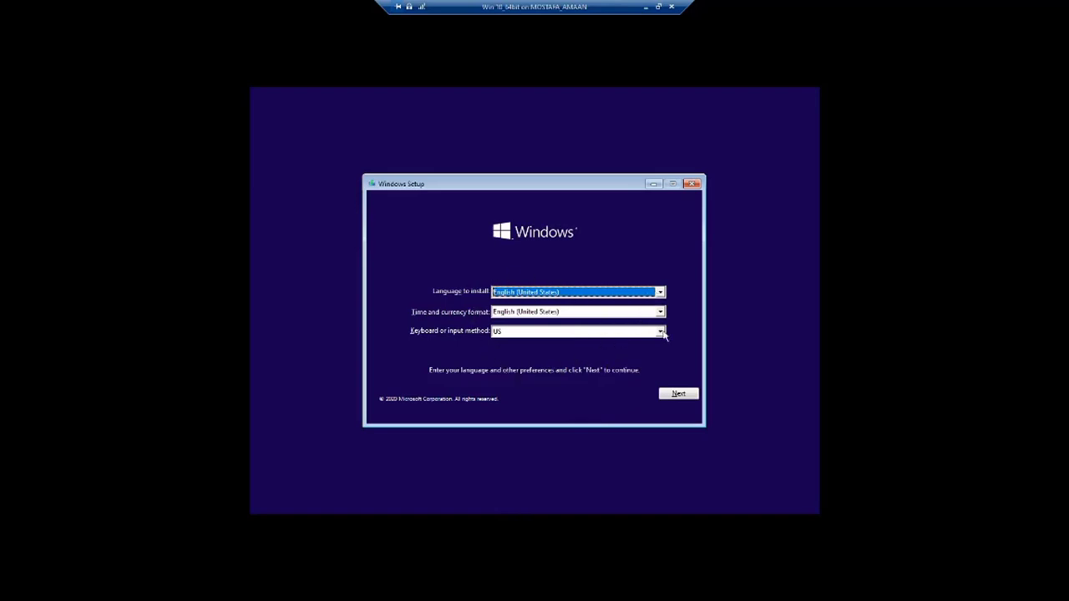
Accept the default language settings and start installing Windows without a product key
left_click(678, 395)
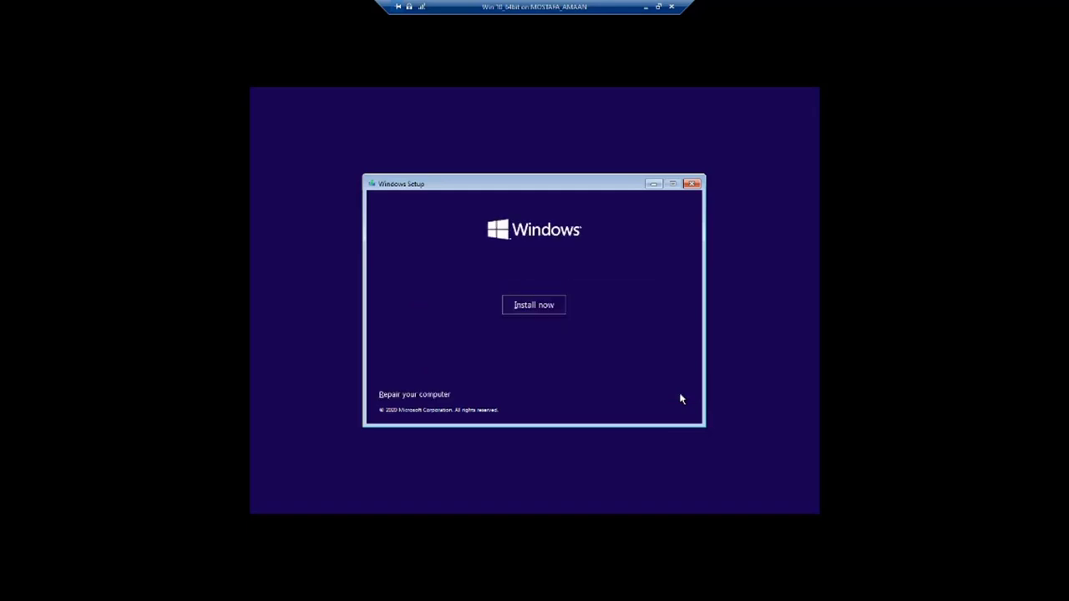
left_click(527, 313)
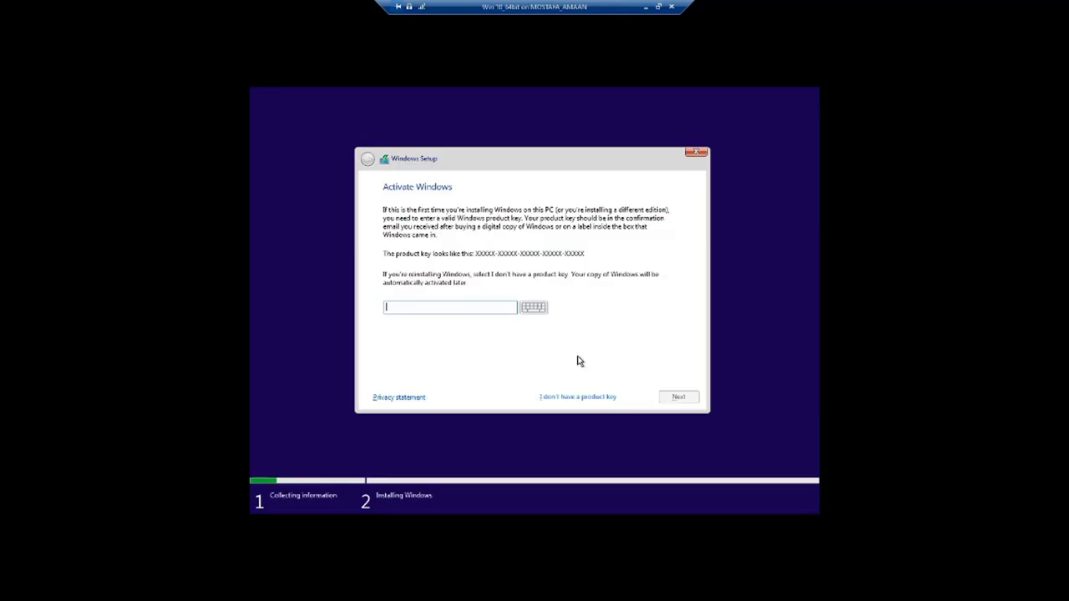
left_click(578, 400)
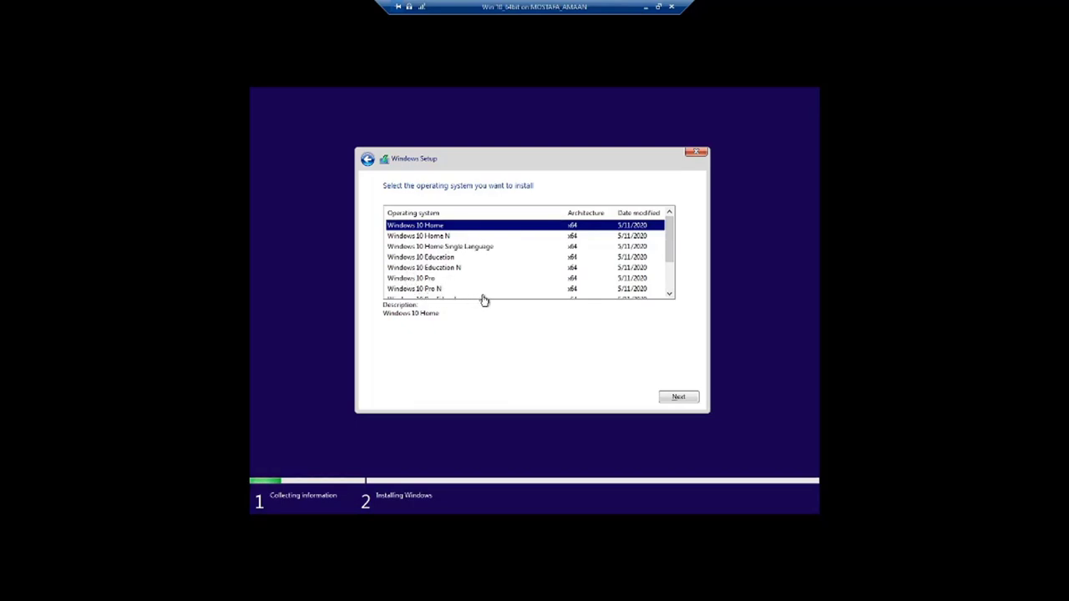
Select the Windows 10 Pro edition and accept the license terms
left_click(426, 279)
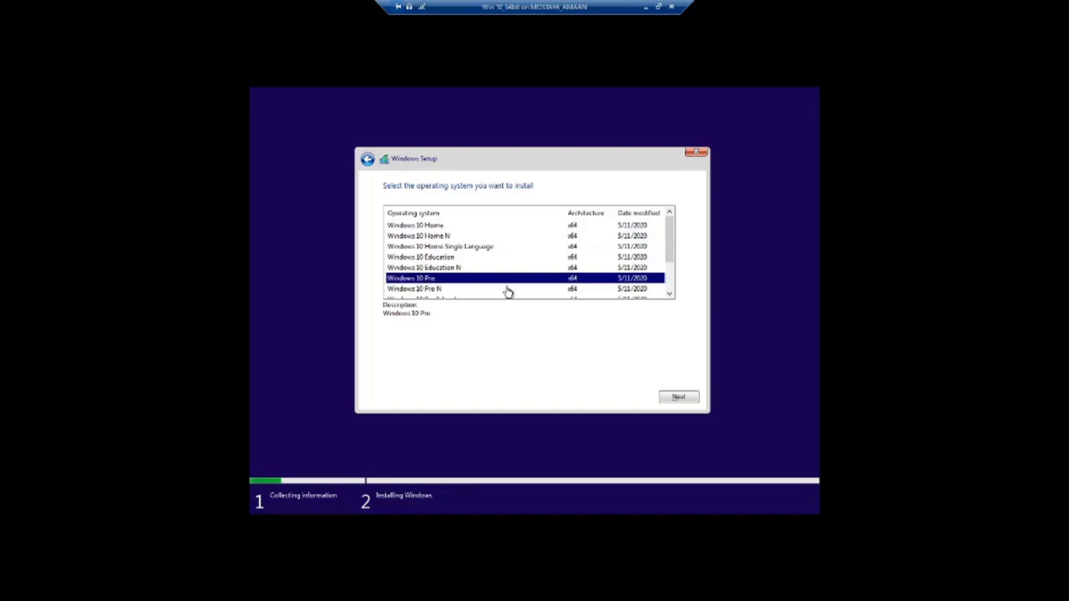
scroll(506, 292, "down", 1)
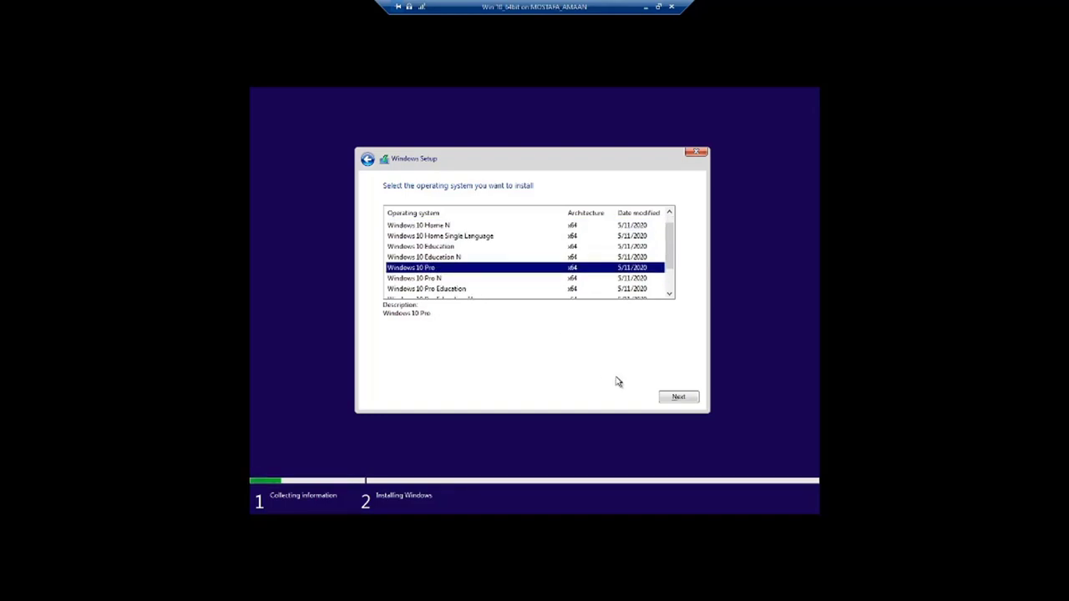
left_click(679, 399)
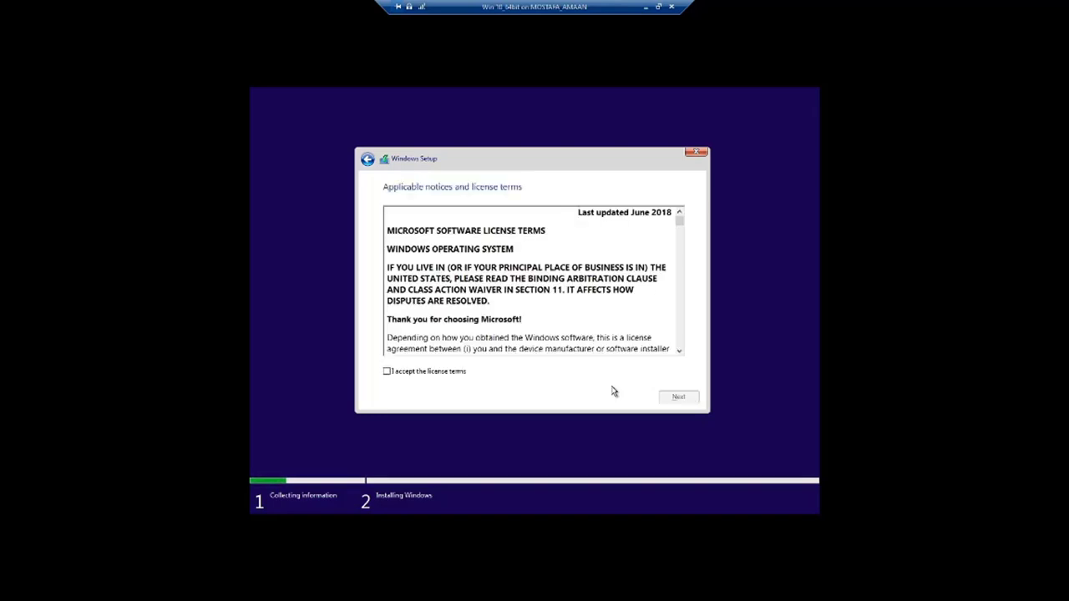
left_click(426, 376)
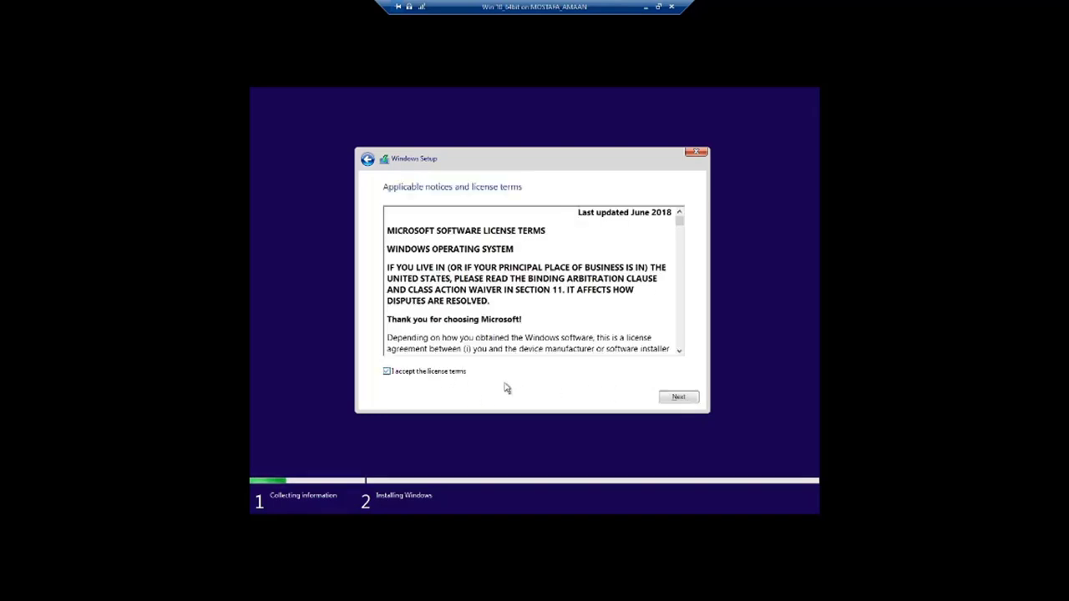
left_click(680, 399)
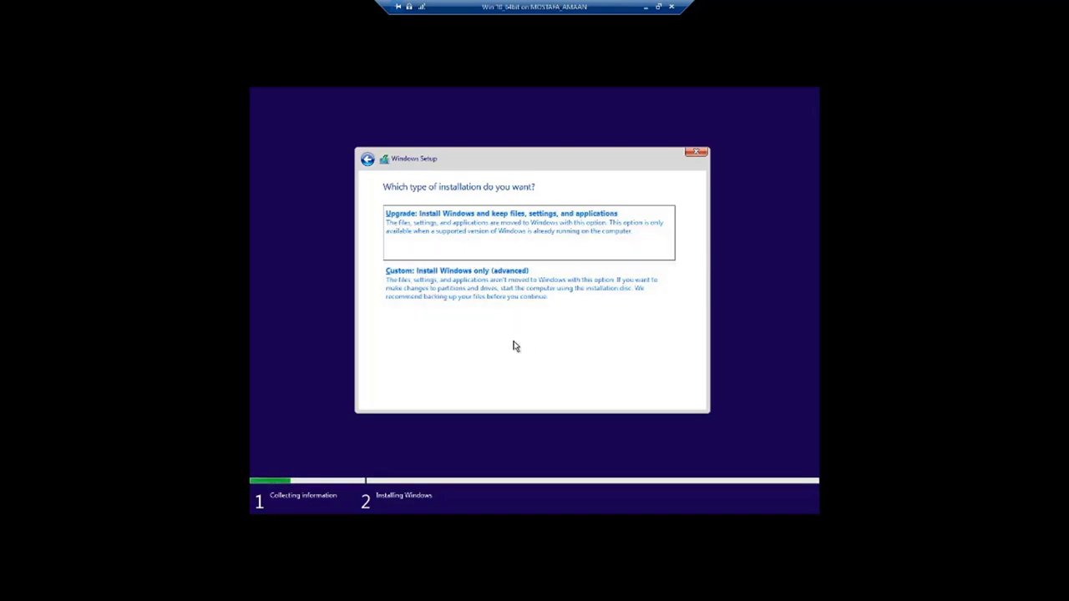
Choose Custom install, create a 25600 MB partition on Drive 0, and install onto Partition 2
left_click(470, 299)
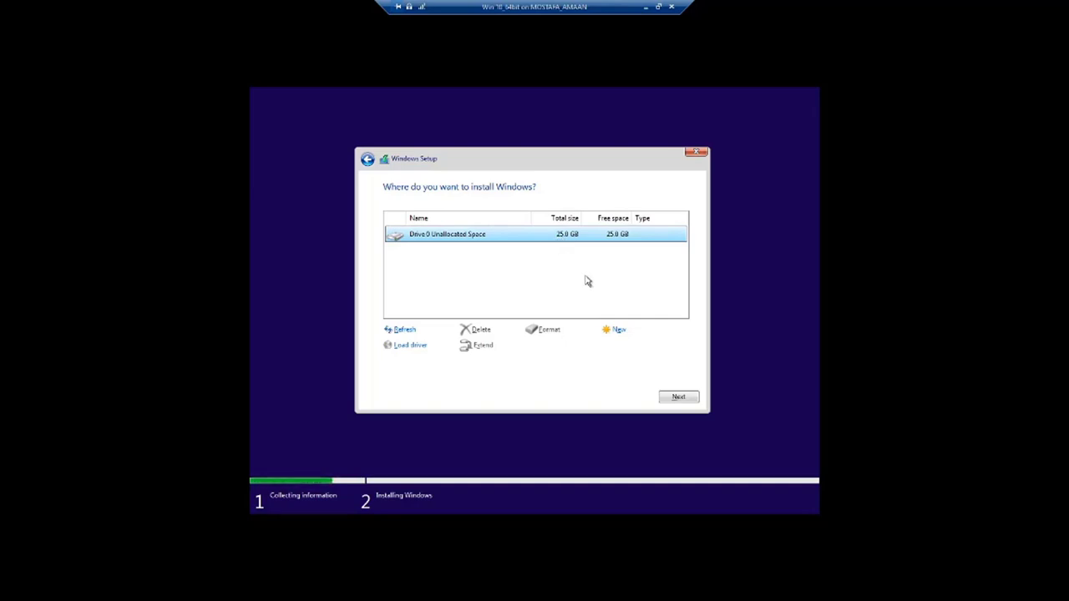
left_click(620, 331)
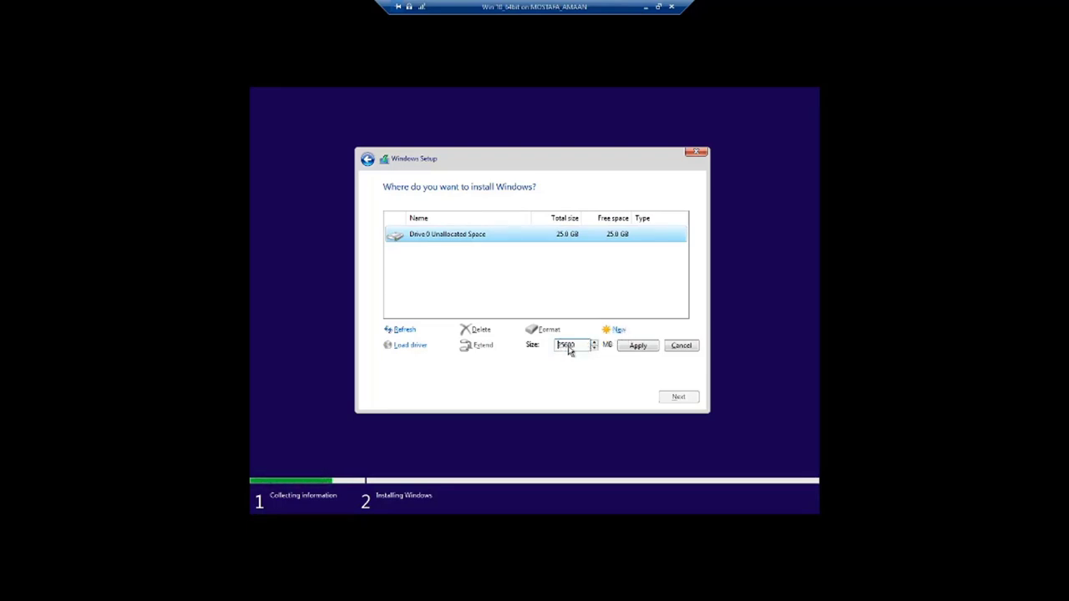
double_click(573, 349)
left_click_drag(579, 351, 558, 351)
left_click(634, 349)
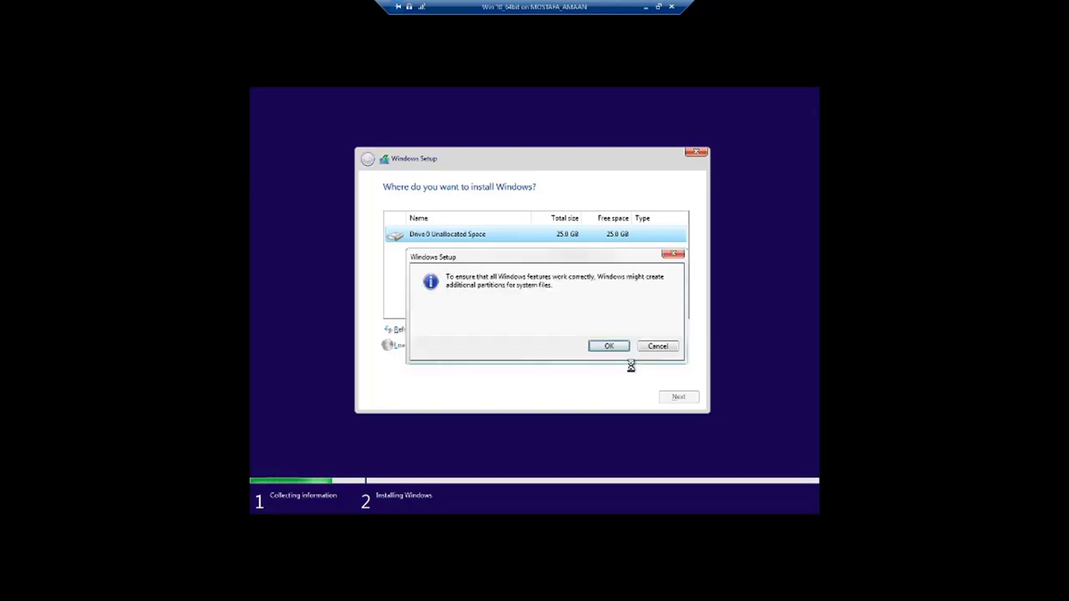
left_click(610, 347)
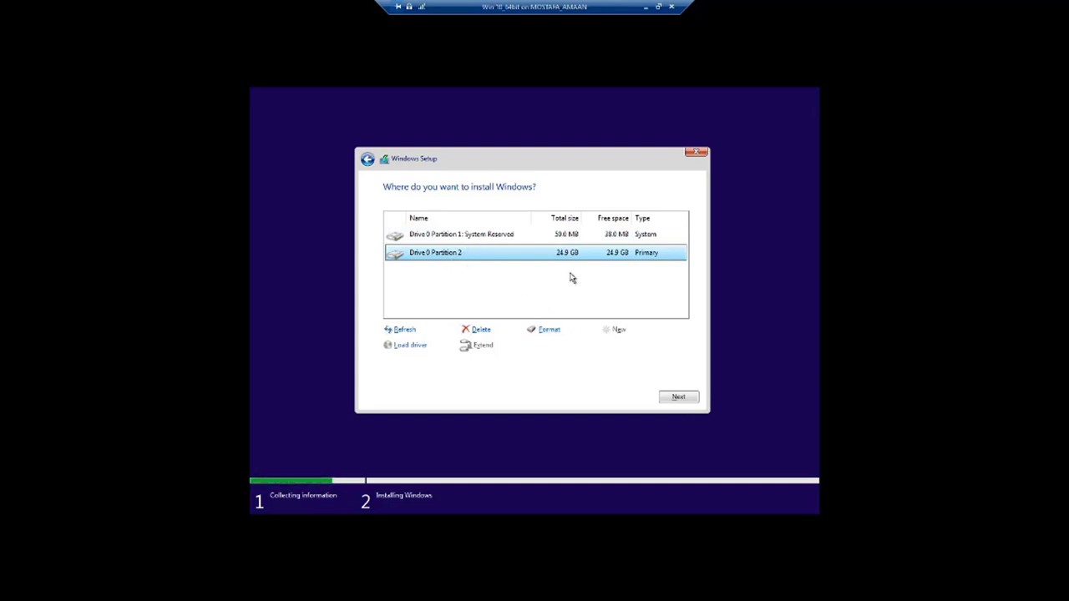
left_click(678, 399)
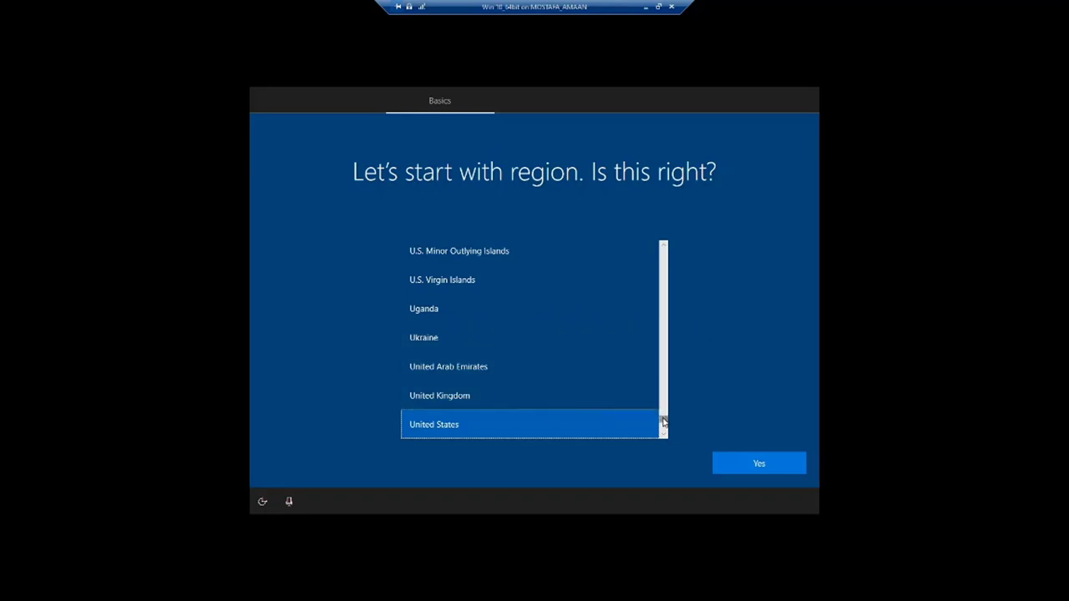
Keep United States selected in the region list and confirm it
left_click_drag(664, 420, 663, 306)
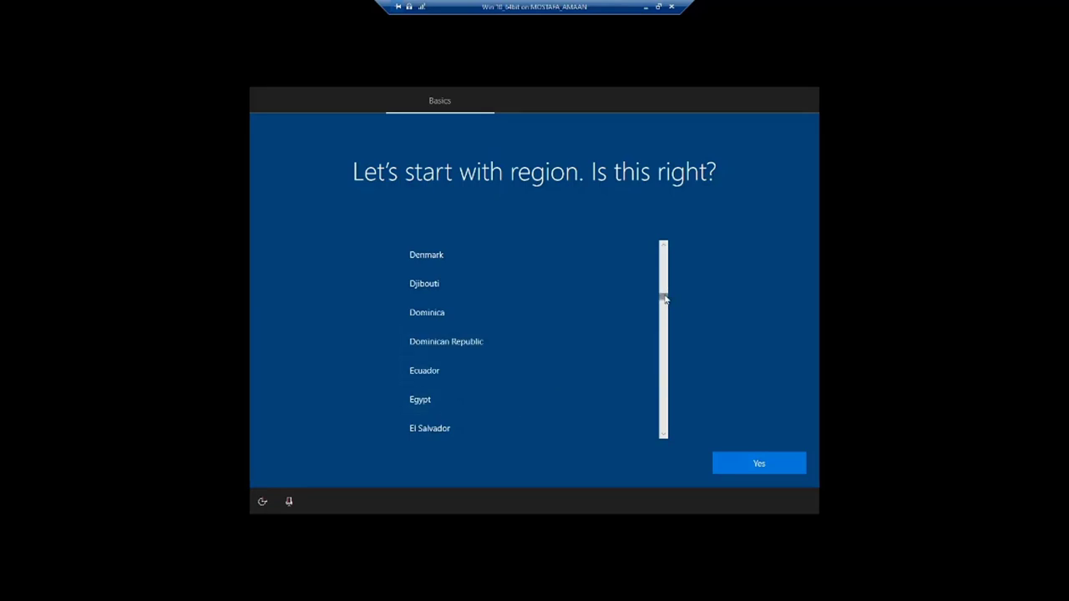
left_click_drag(665, 299, 666, 423)
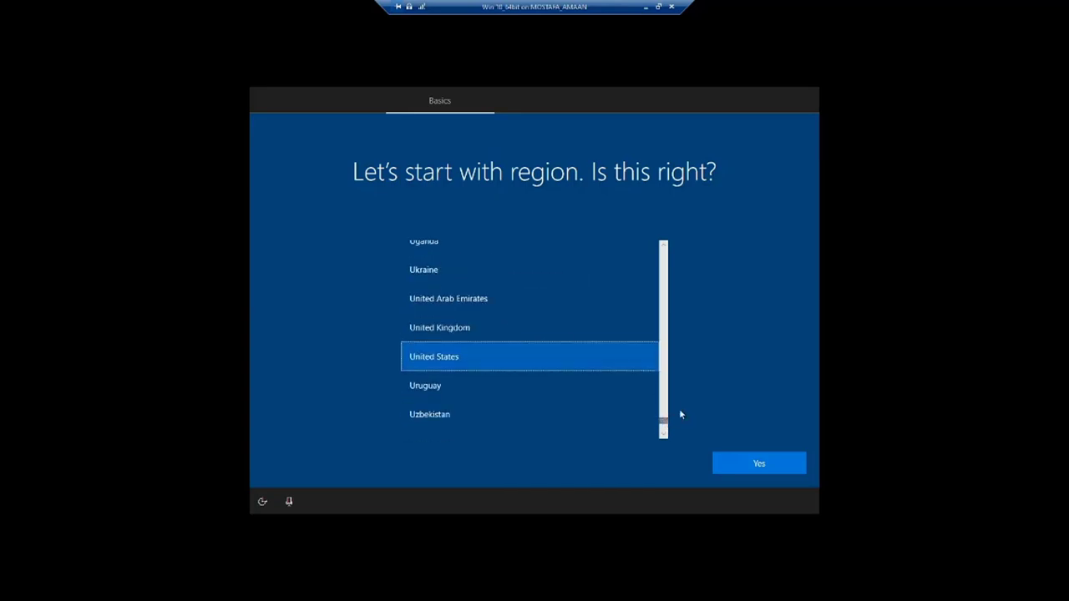
left_click(756, 464)
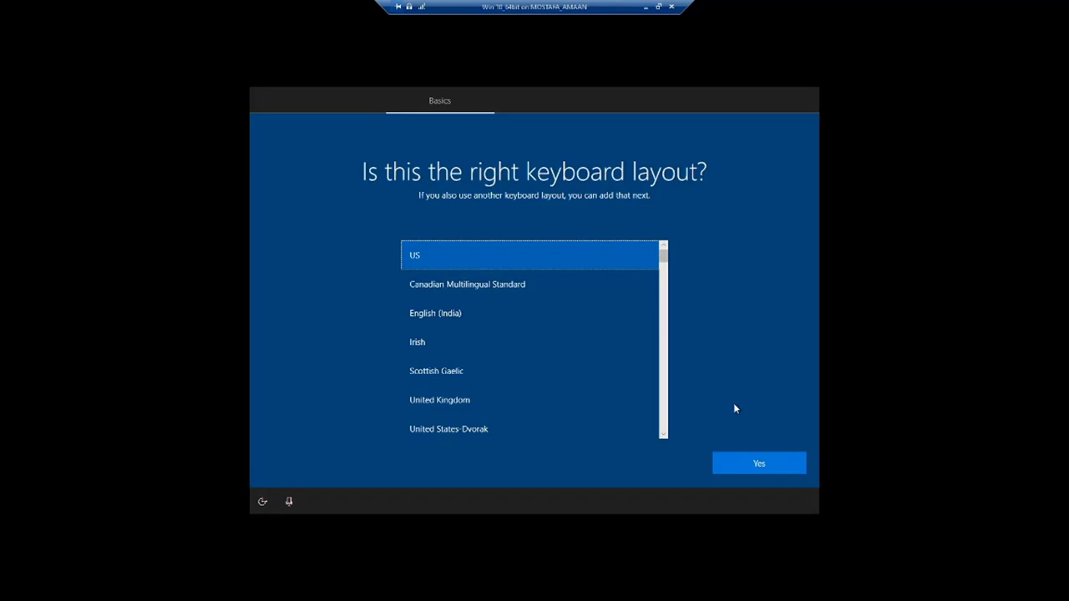
Keep the US keyboard and add Arabic (102) from Arabic (Egypt) as a second layout
left_click(758, 464)
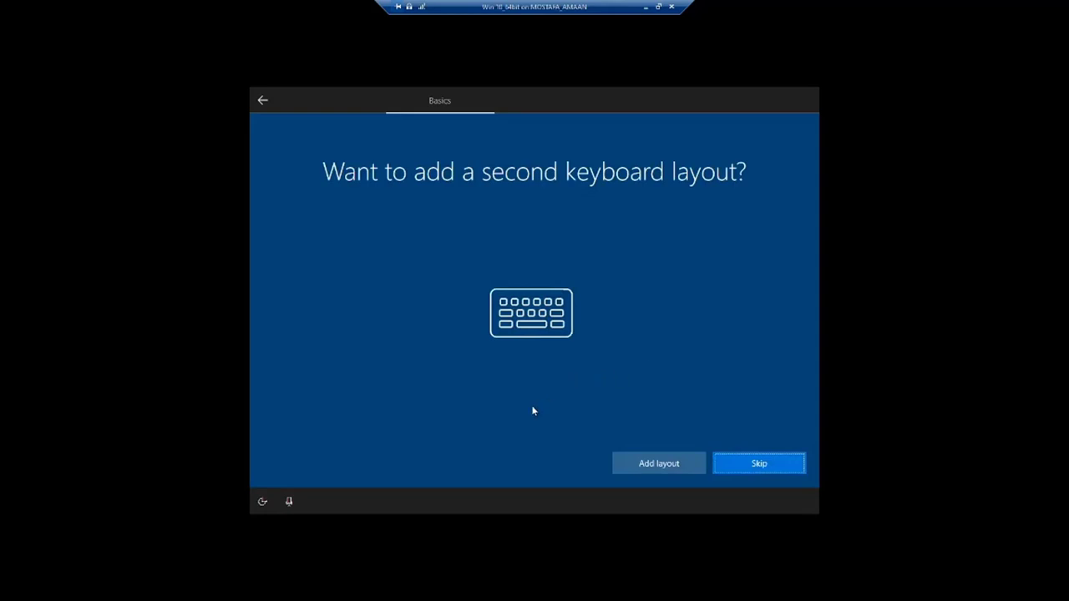
left_click(681, 469)
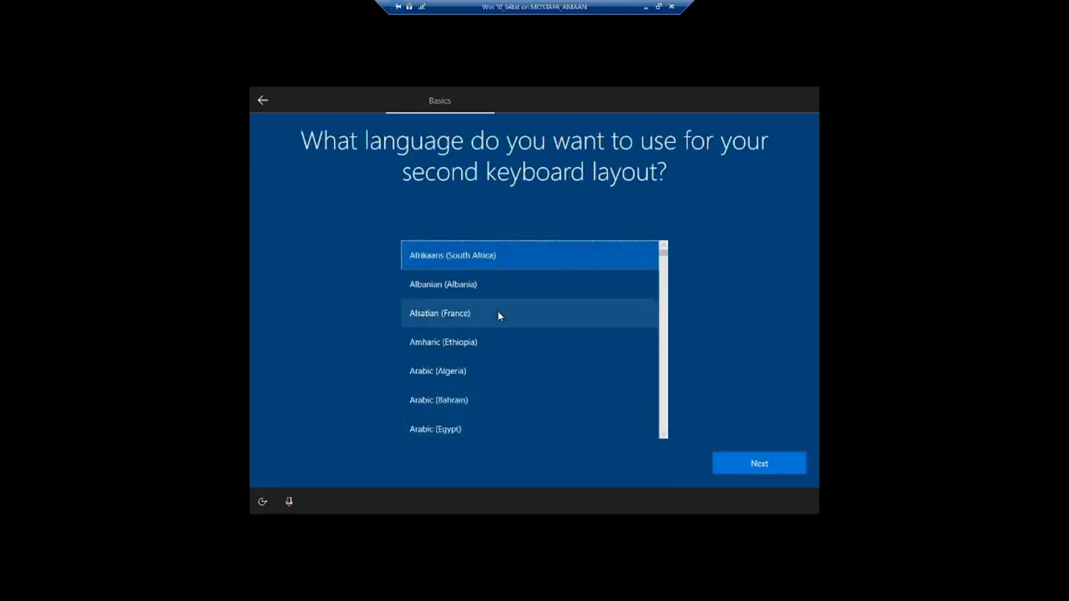
left_click(453, 430)
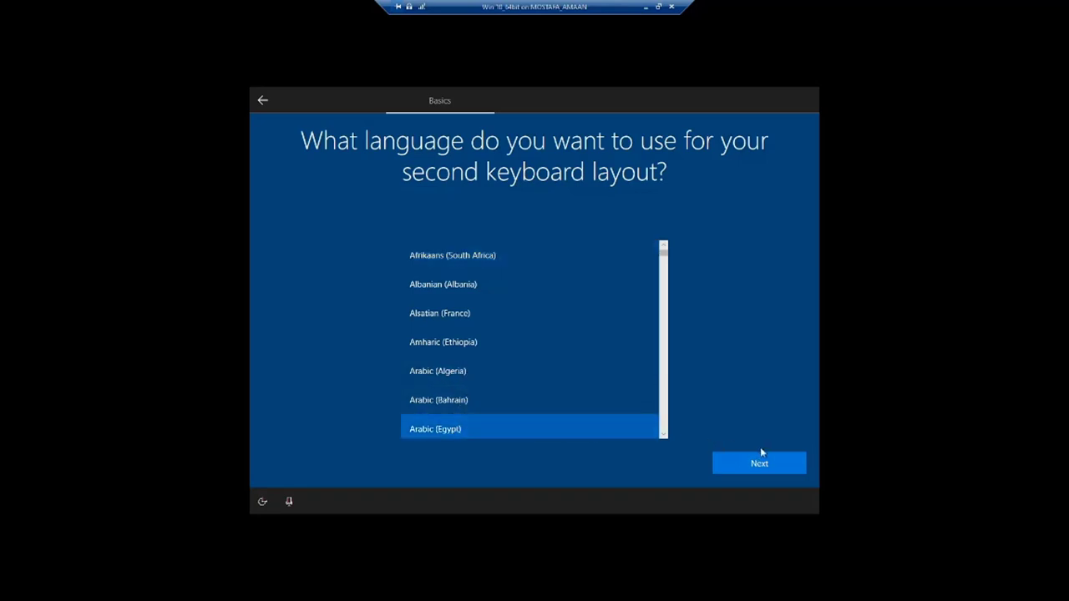
left_click(775, 465)
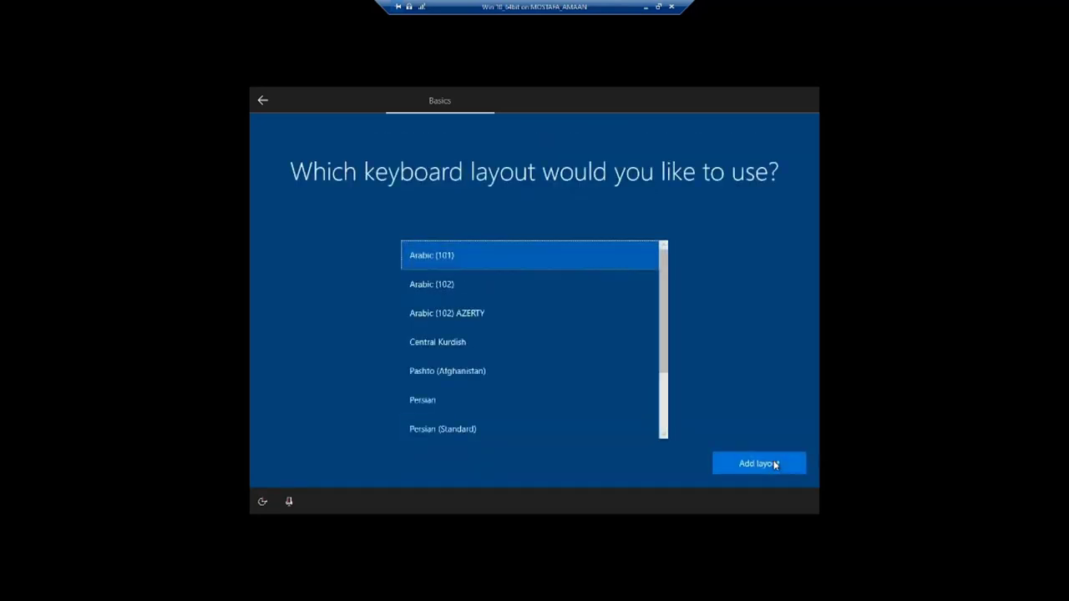
left_click(459, 288)
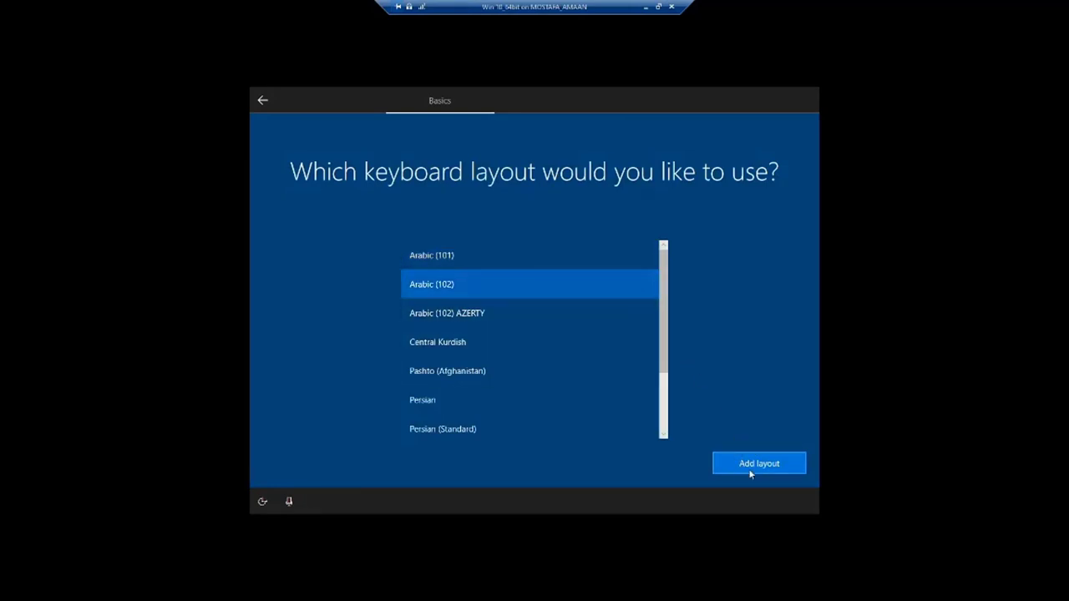
left_click(781, 466)
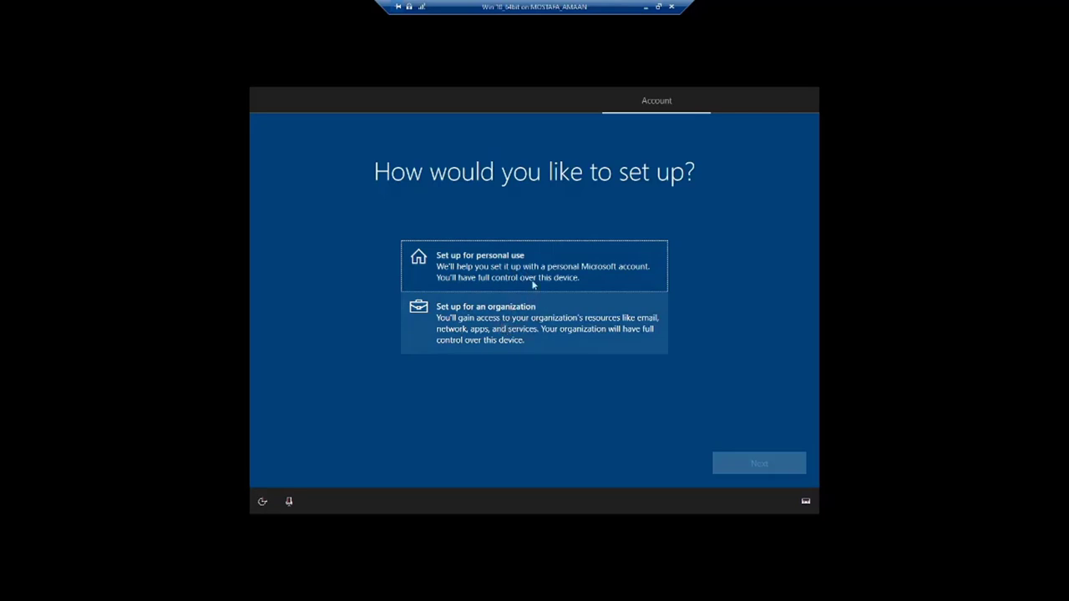
Choose 'Set up for personal use' and continue
left_click(541, 274)
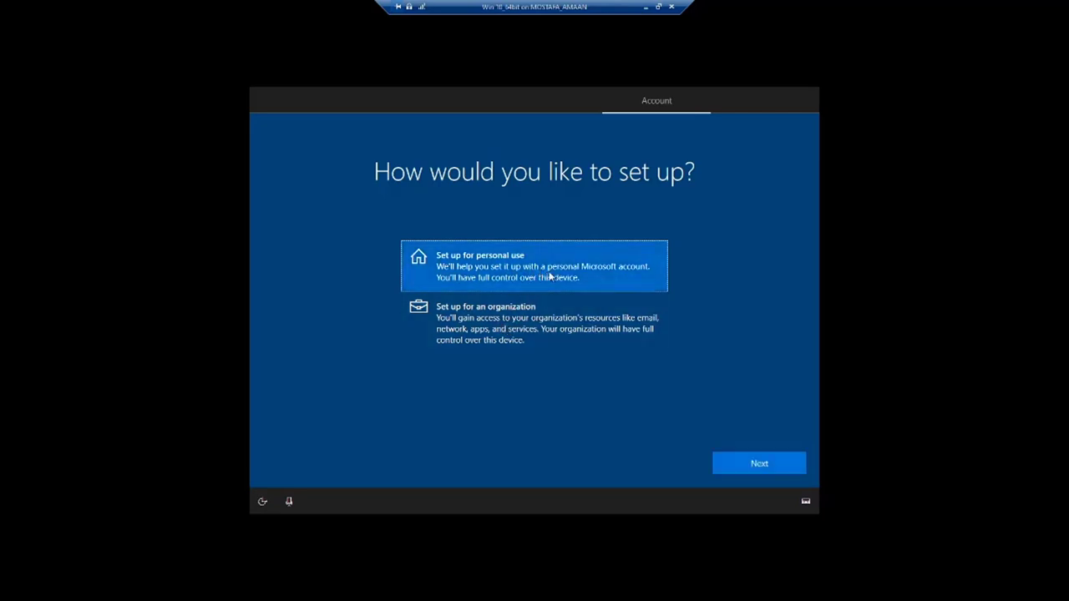
left_click(758, 462)
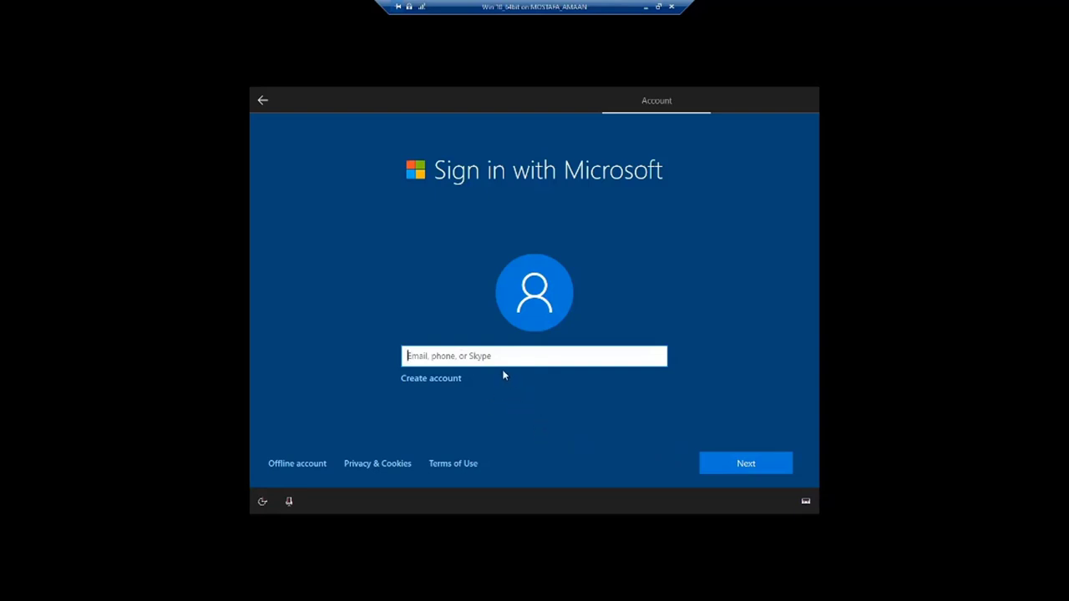
Choose Offline account, then Limited experience to skip Microsoft sign-in
left_click(302, 465)
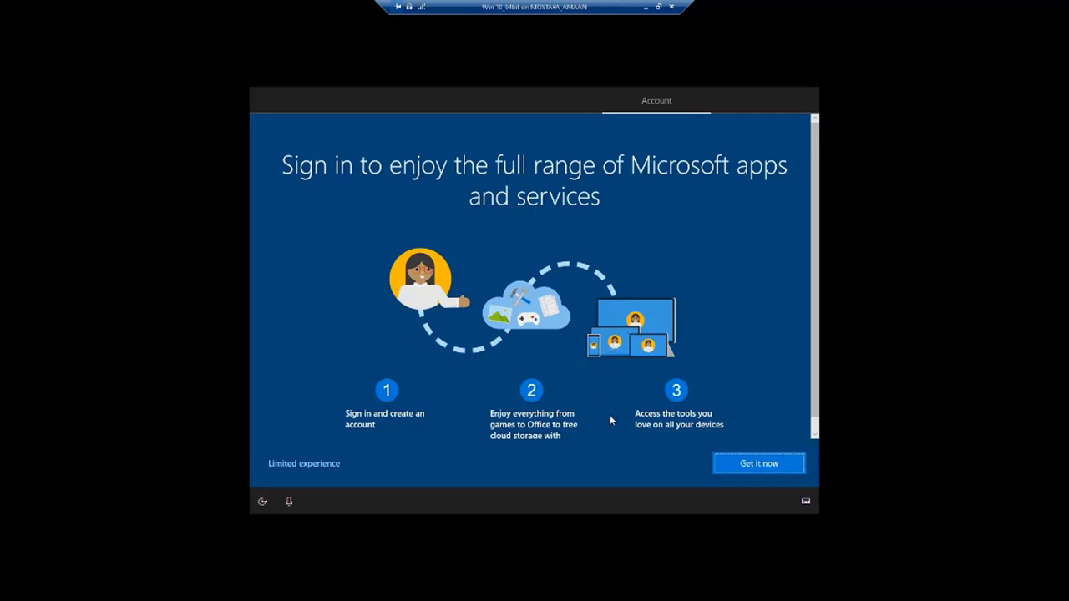
left_click(303, 468)
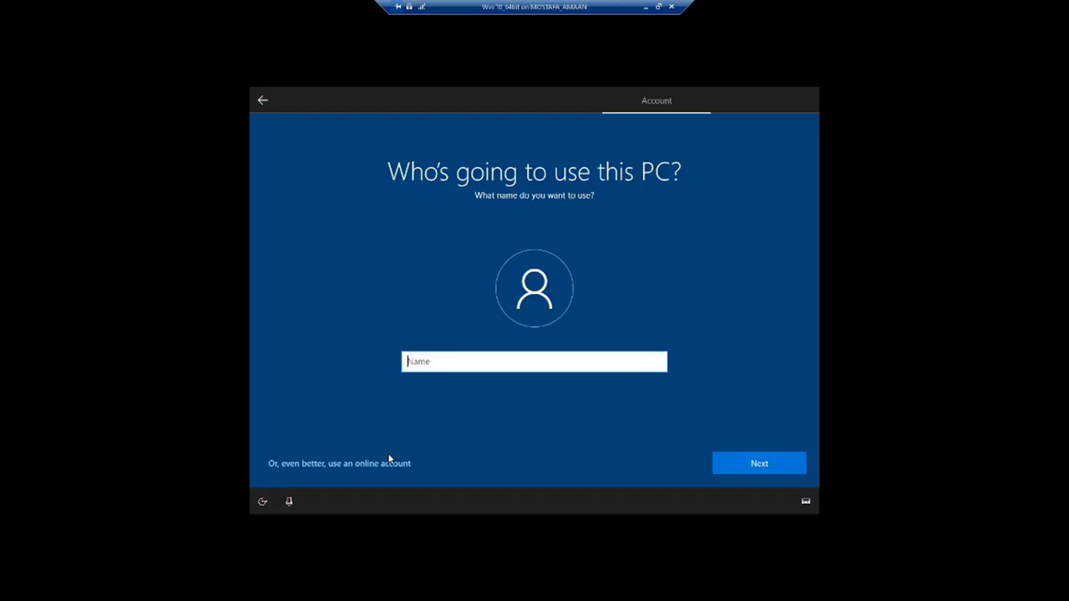
Enter the local account's user name and continue
type("Mostafa Amaan")
left_click(761, 463)
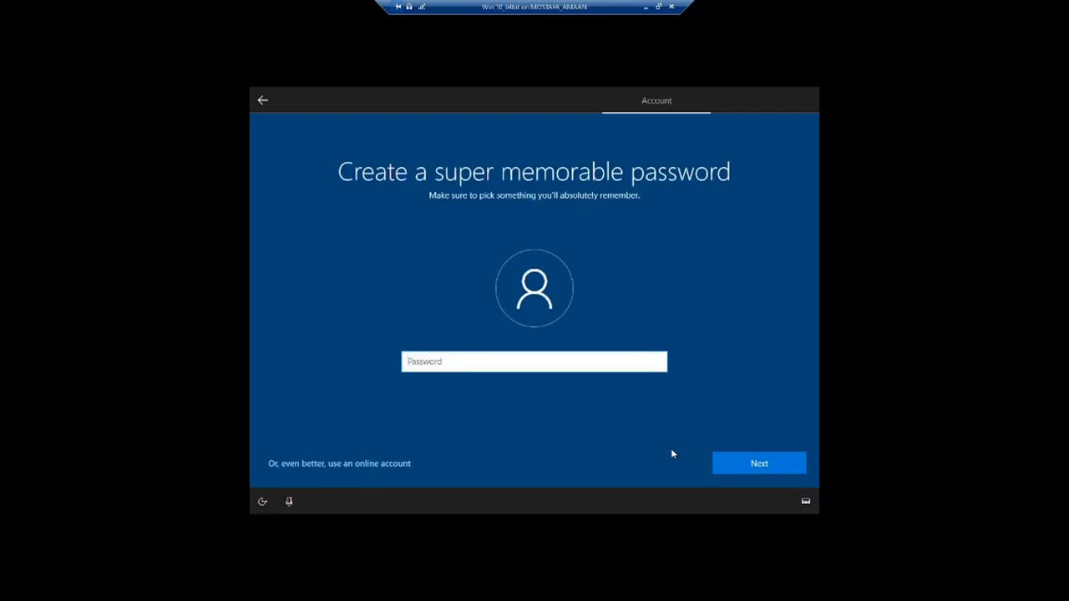
Enter the account password and retype it to confirm
type("123")
left_click(738, 457)
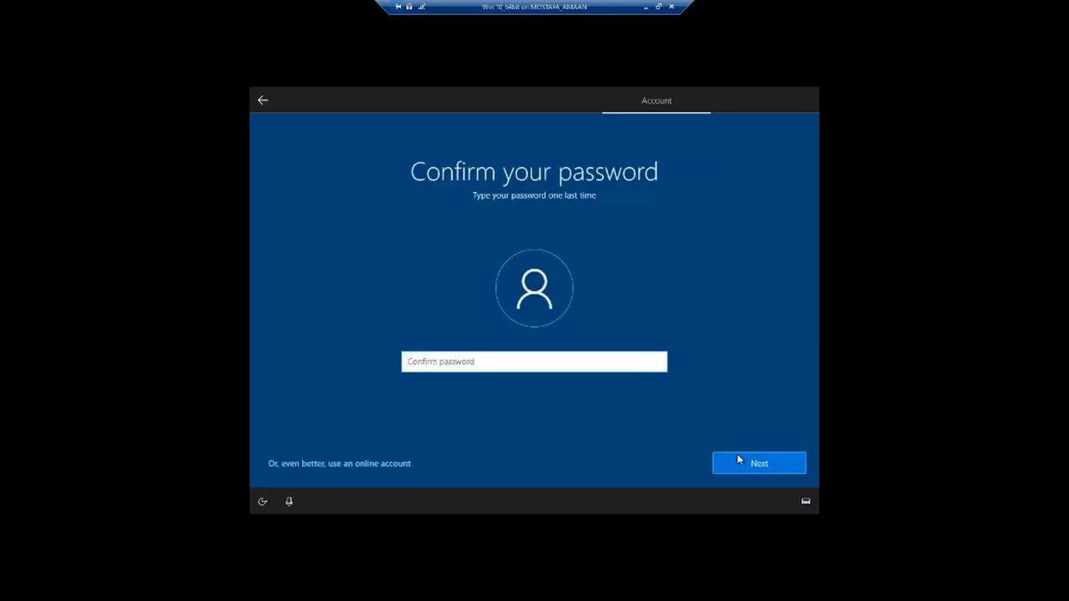
type("123")
left_click(748, 459)
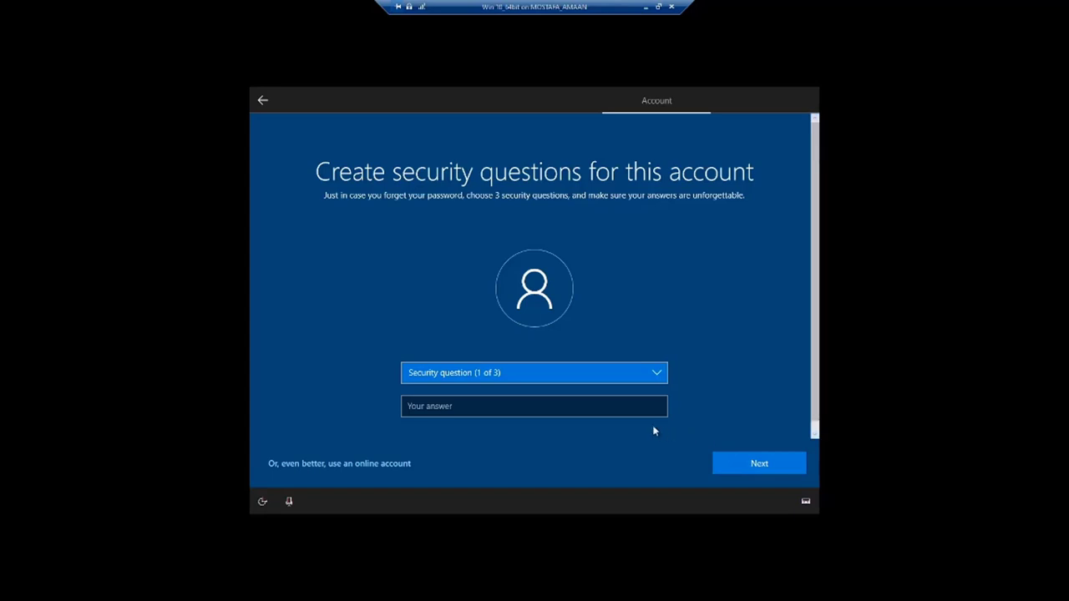
Set the first security question to the first pet's name and enter an answer
left_click(627, 416)
left_click(657, 377)
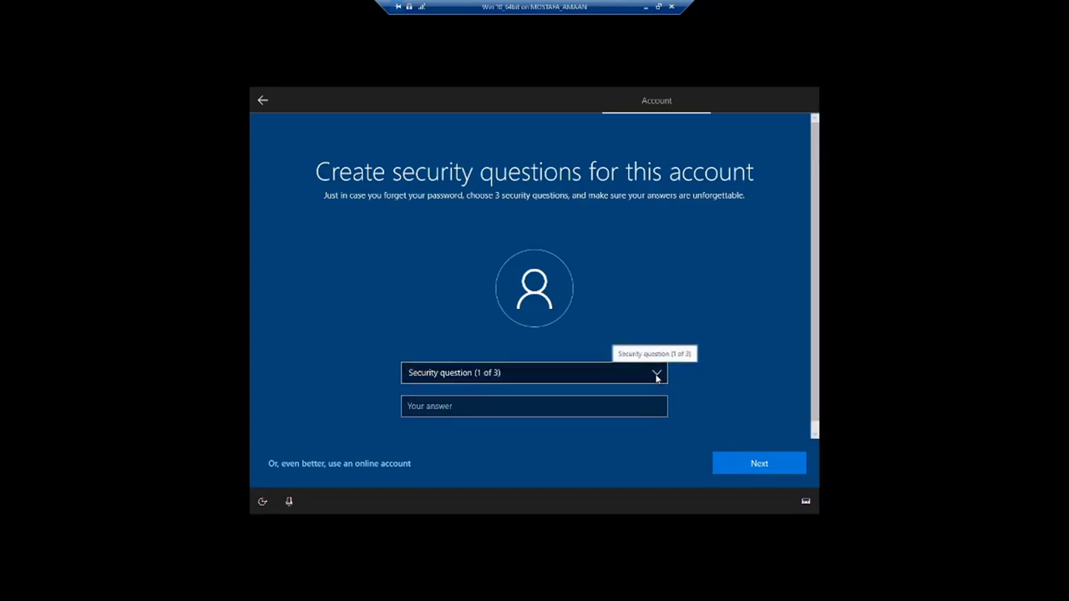
left_click(657, 377)
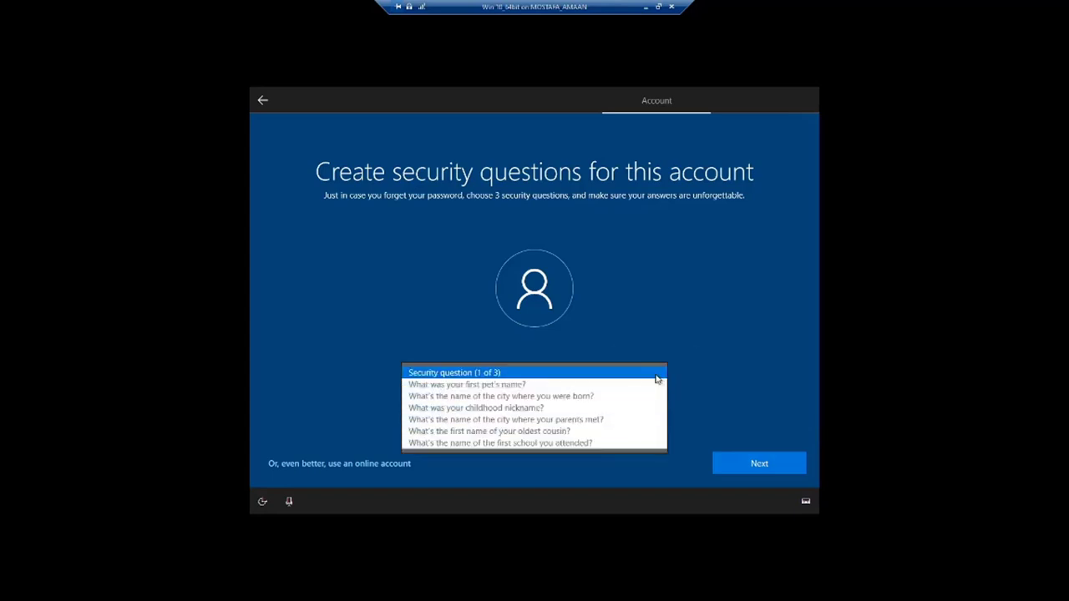
left_click(582, 385)
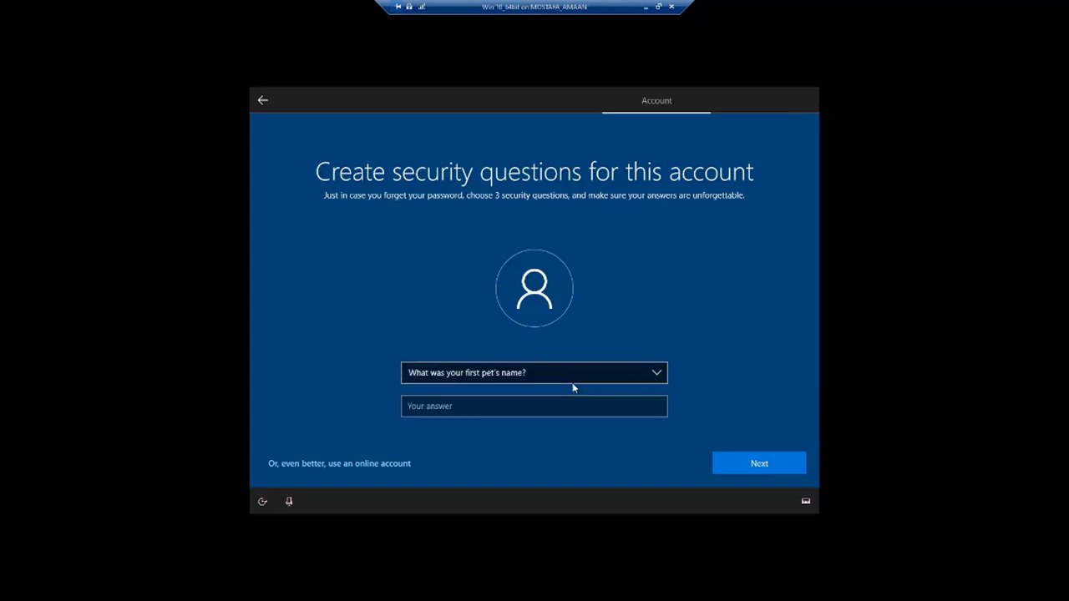
left_click(552, 407)
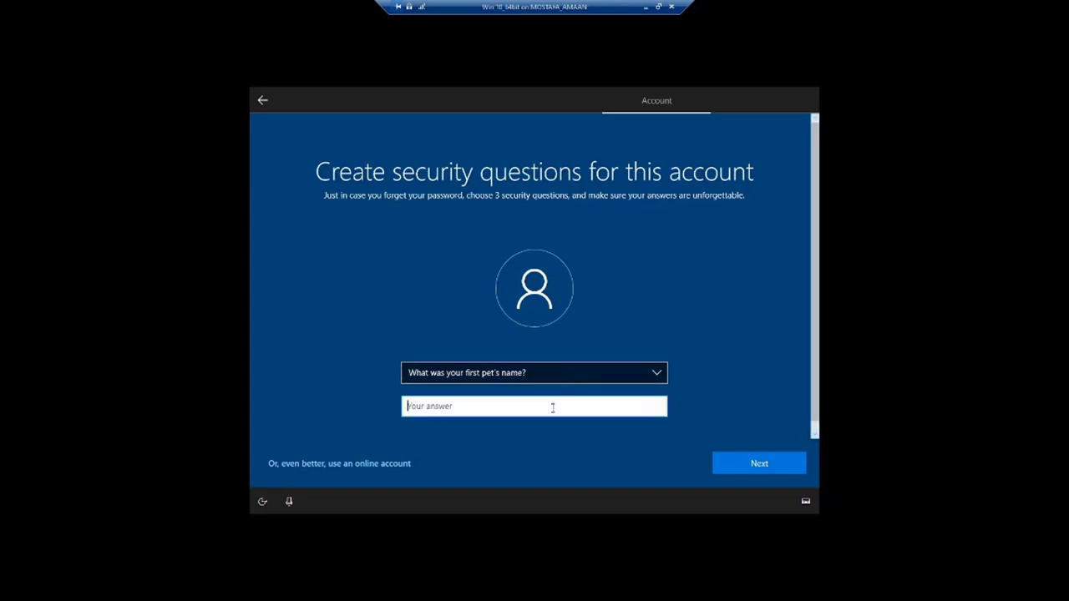
type("any")
left_click(741, 464)
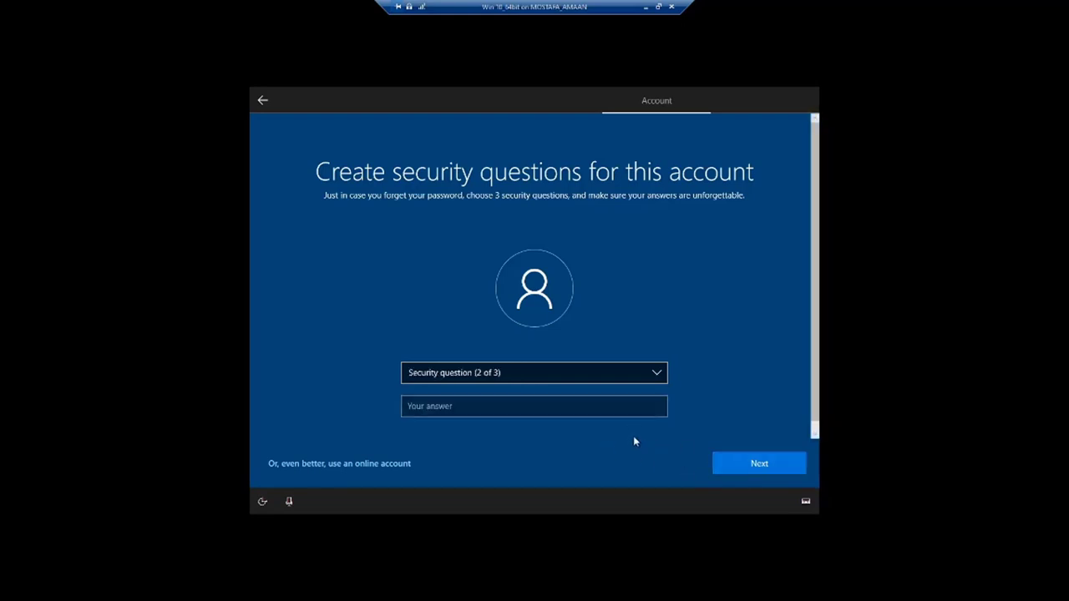
Set the second security question to the city you were born in and answer it
left_click(657, 374)
left_click(584, 385)
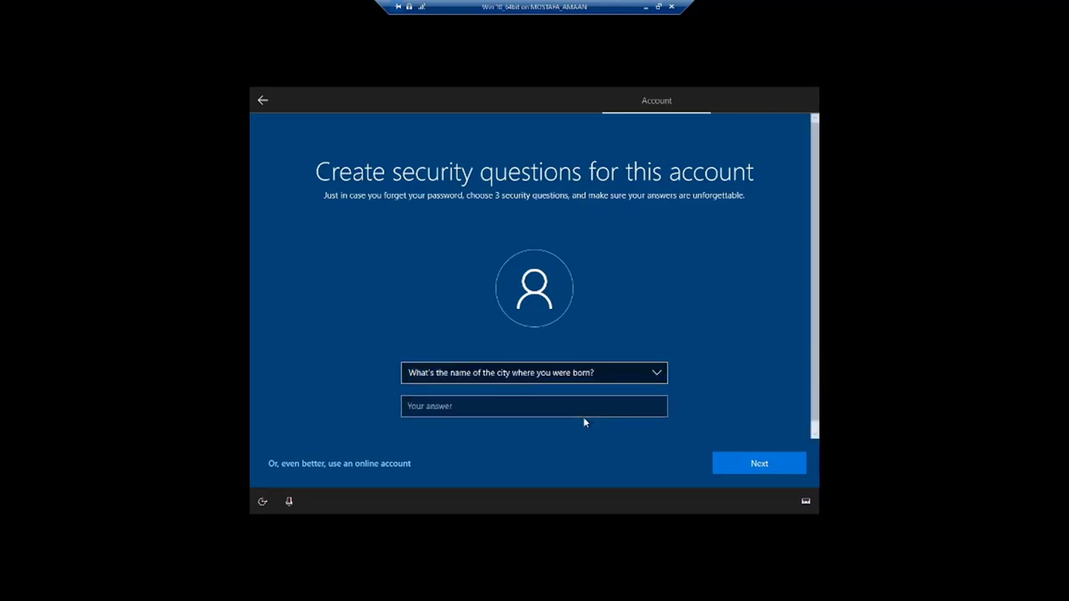
left_click(578, 408)
type("a")
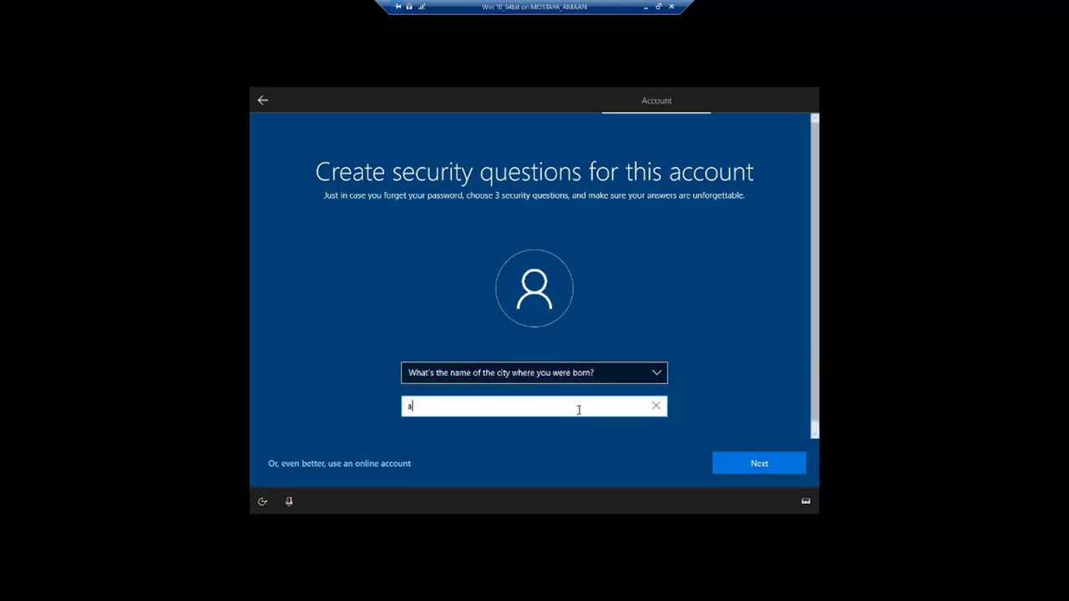
type("ny")
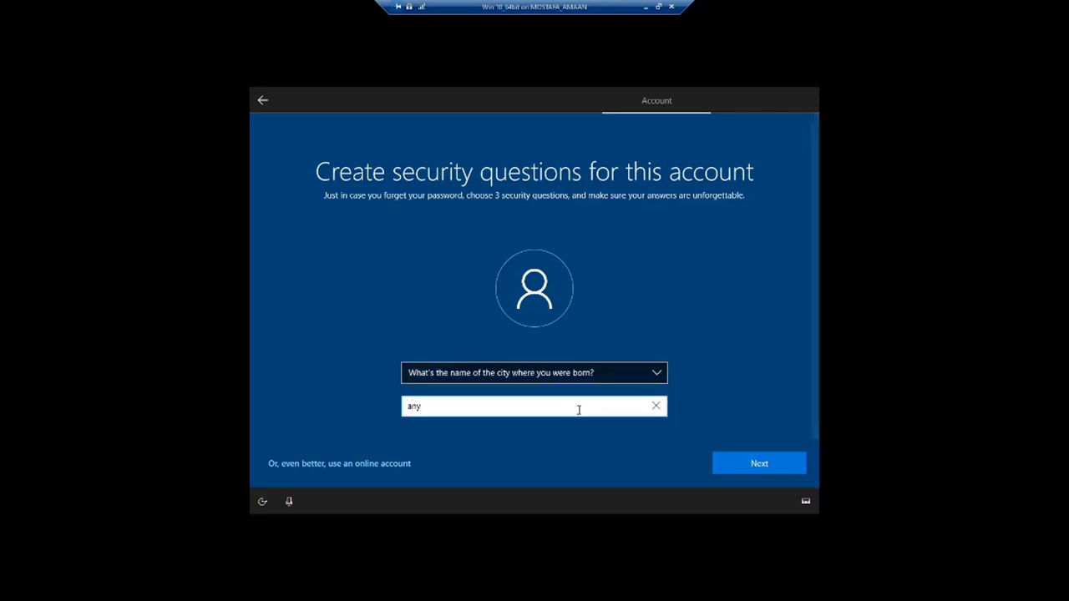
left_click(723, 462)
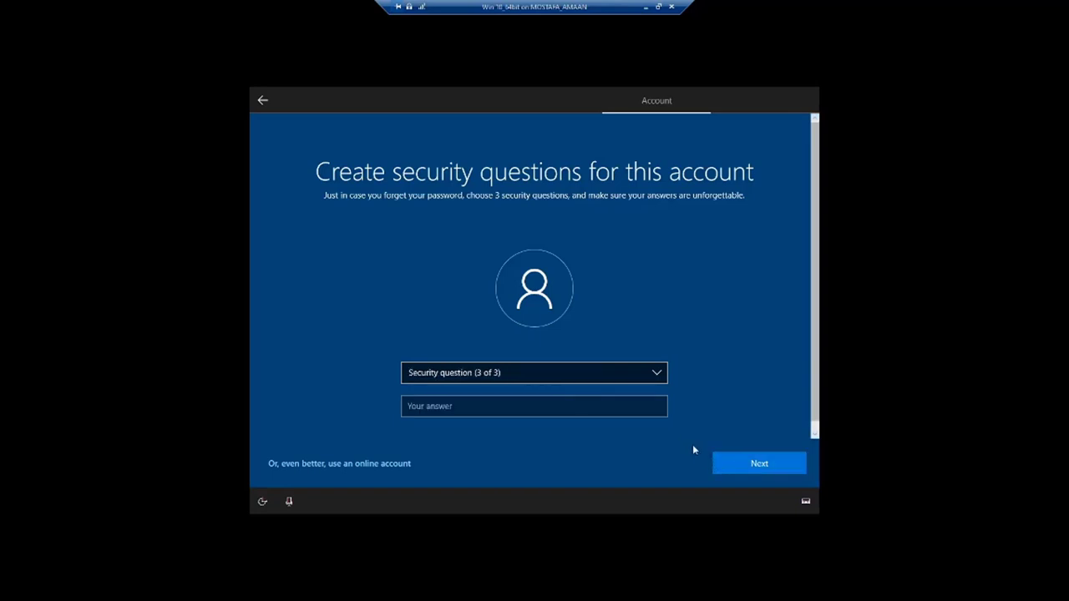
Set the third security question to the childhood nickname one and answer it
left_click(650, 377)
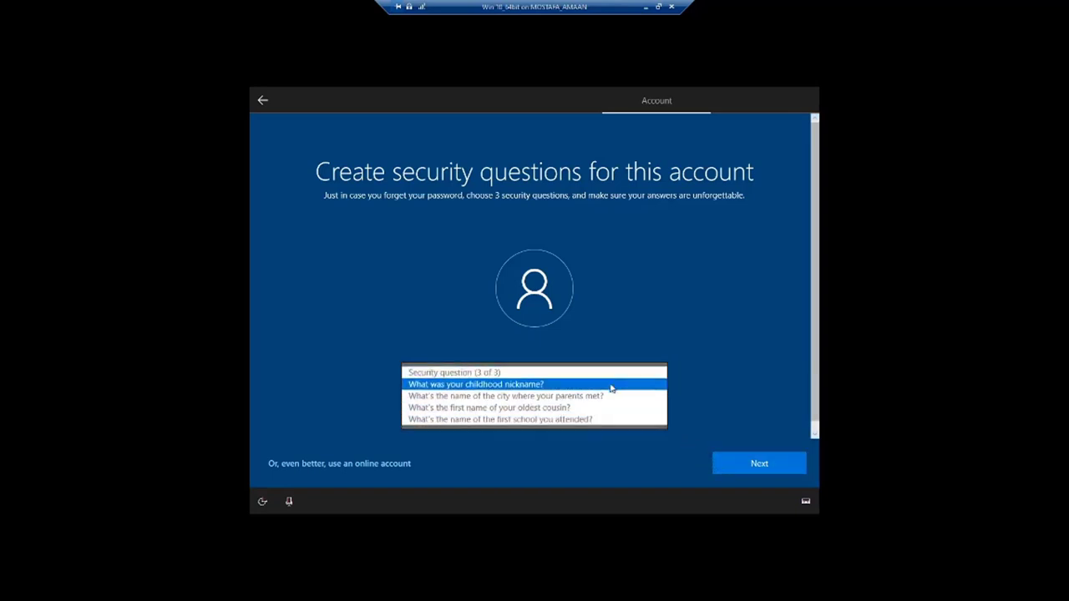
left_click(611, 385)
left_click(587, 407)
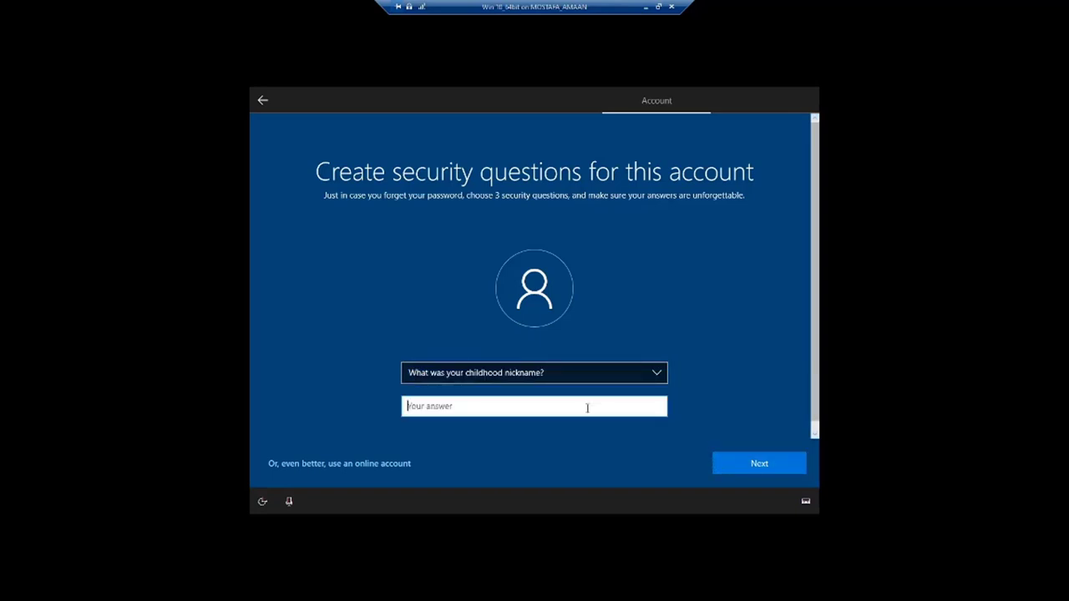
type("any")
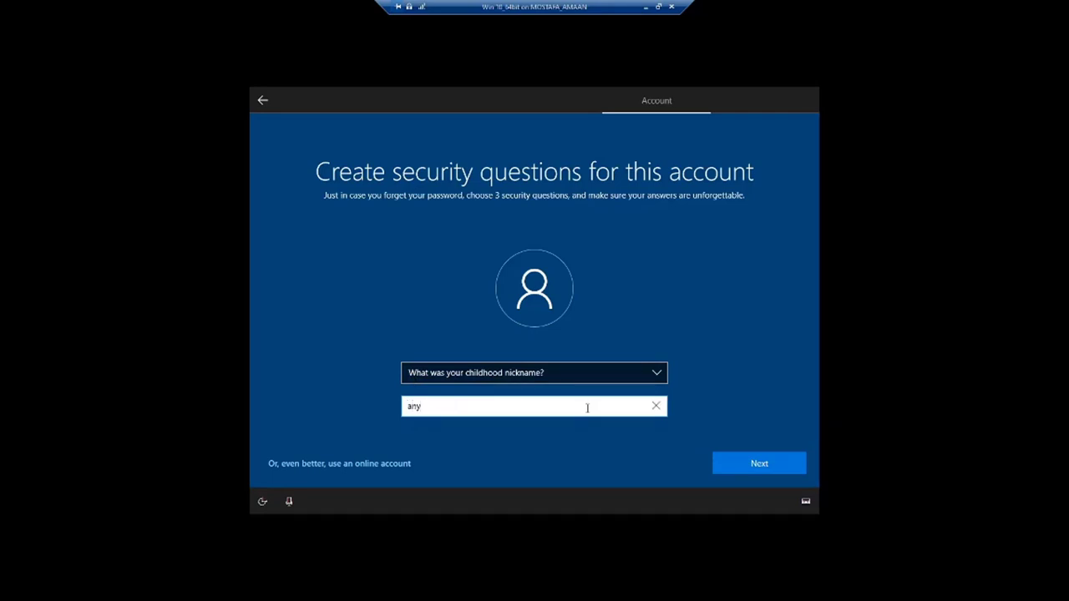
left_click(739, 467)
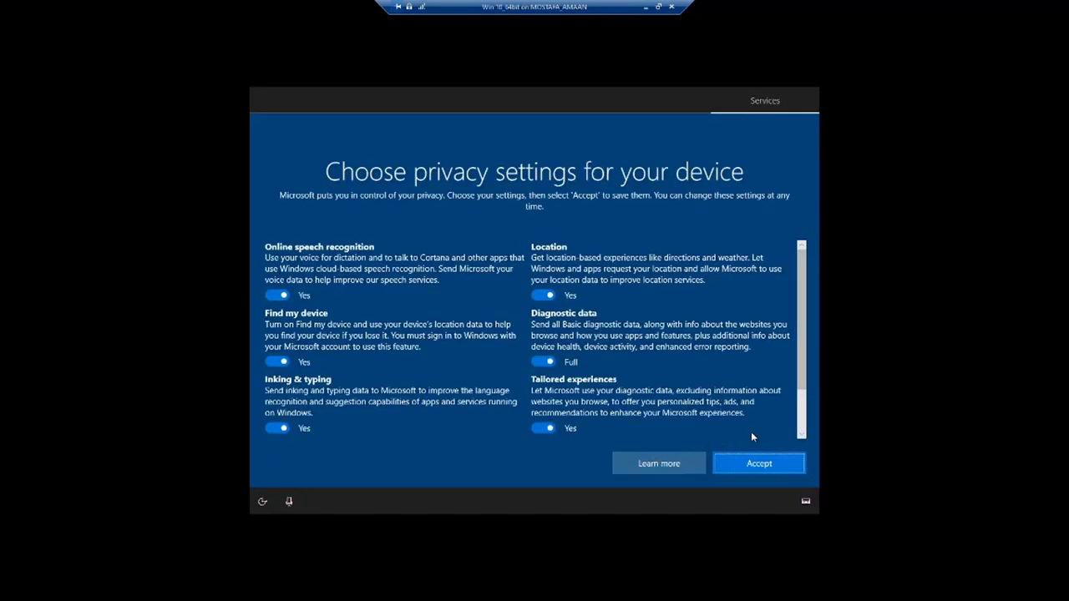
Accept the default privacy settings with every toggle left on
mouse_move(802, 369)
left_mouse_down()
mouse_move(799, 396)
mouse_move(800, 355)
left_mouse_up()
left_click(761, 464)
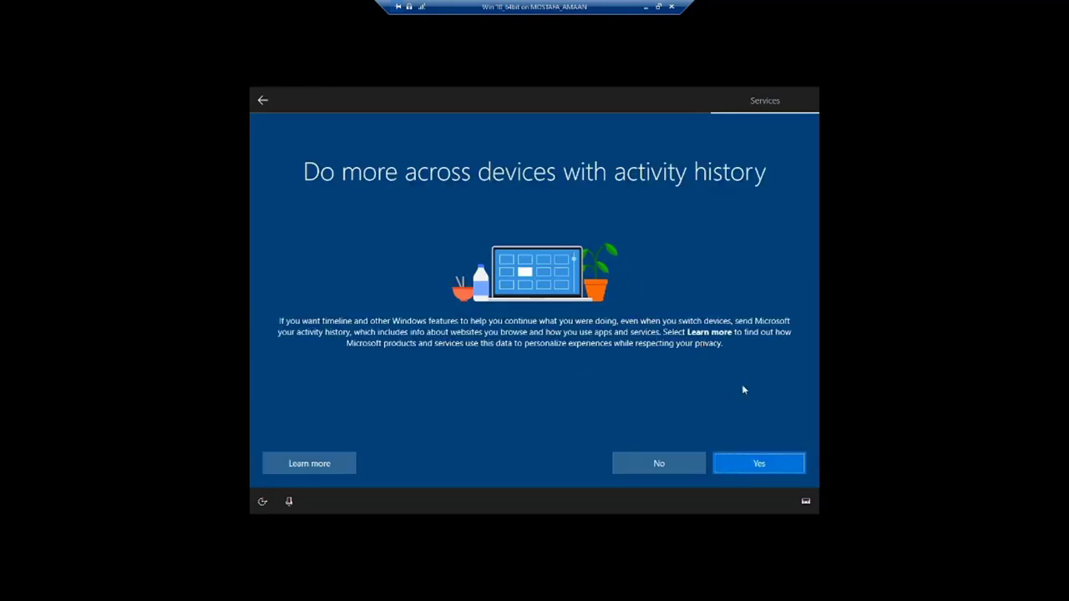
Agree to send activity history and let Cortana use personal information
left_click(771, 460)
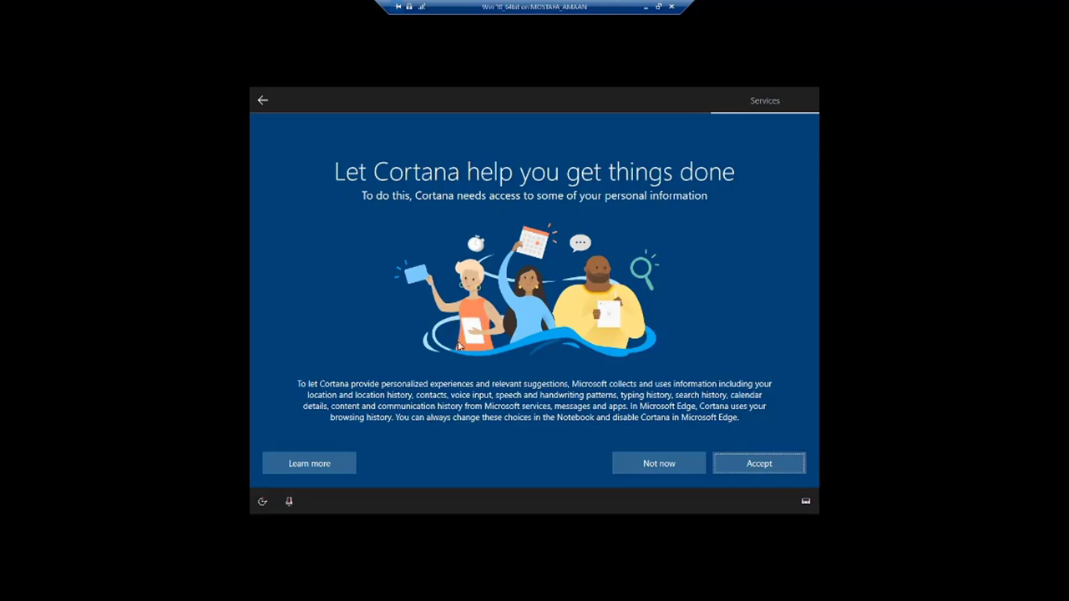
left_click(751, 468)
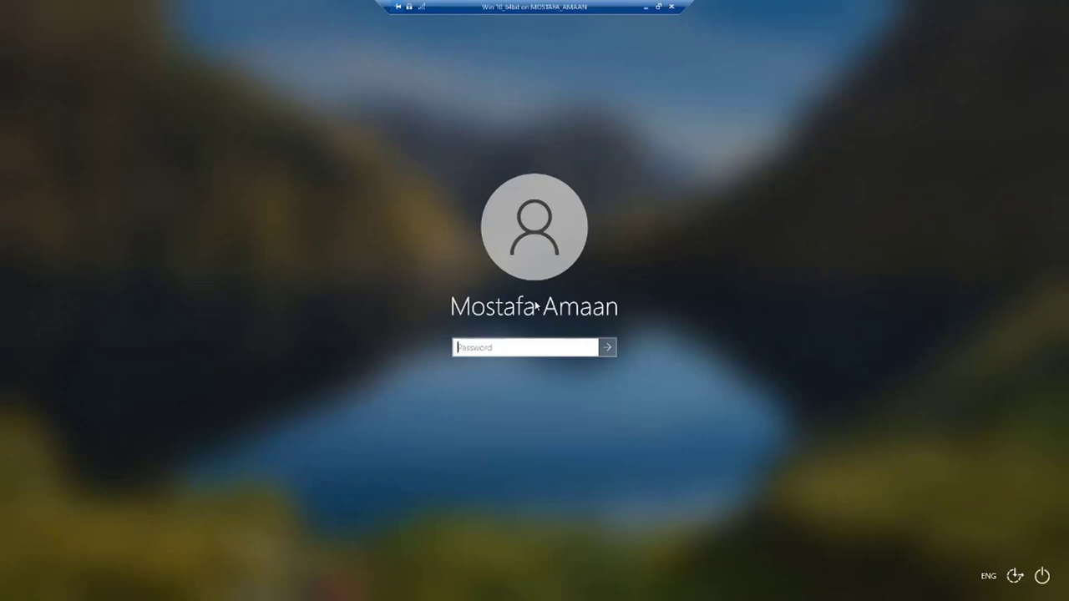
Enter the local account's password to sign in to the desktop
type("•••")
key("Return")
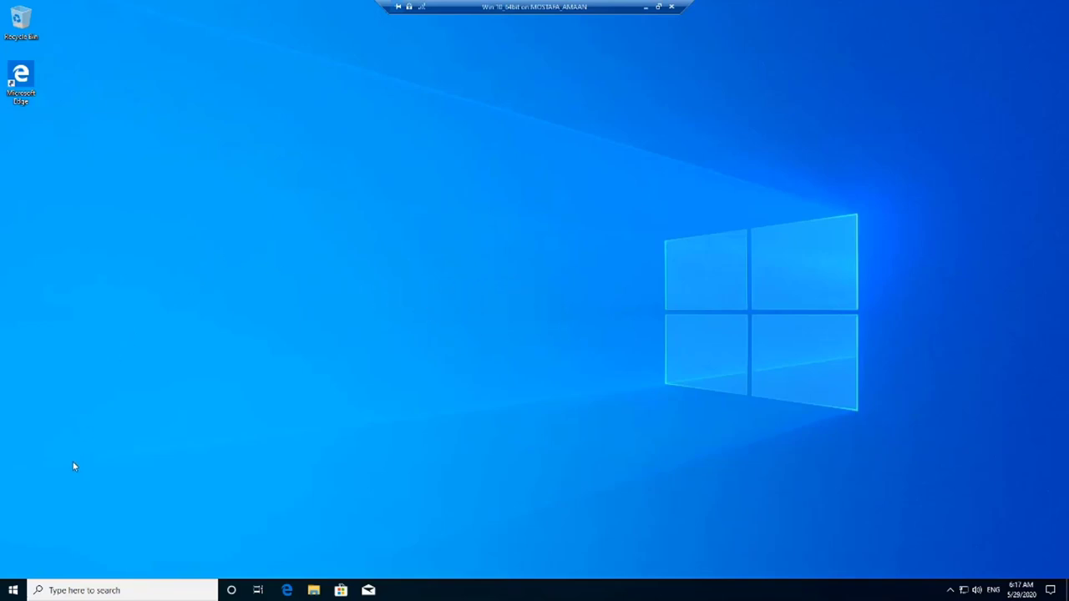
Enable the Computer, User's Files and Network desktop icons via Themes, then close Settings
right_click(391, 134)
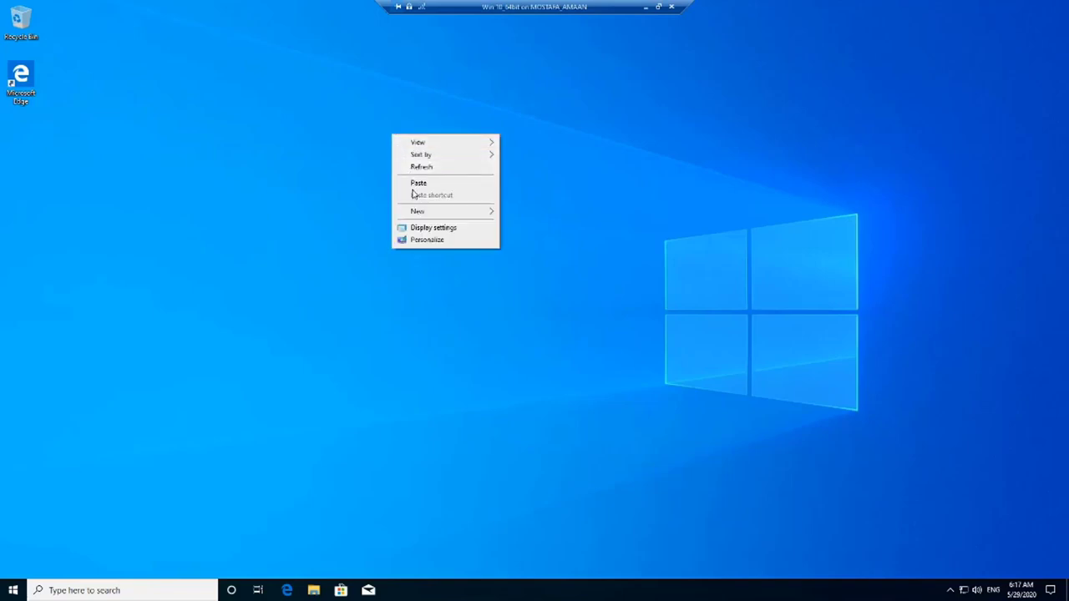
left_click(423, 240)
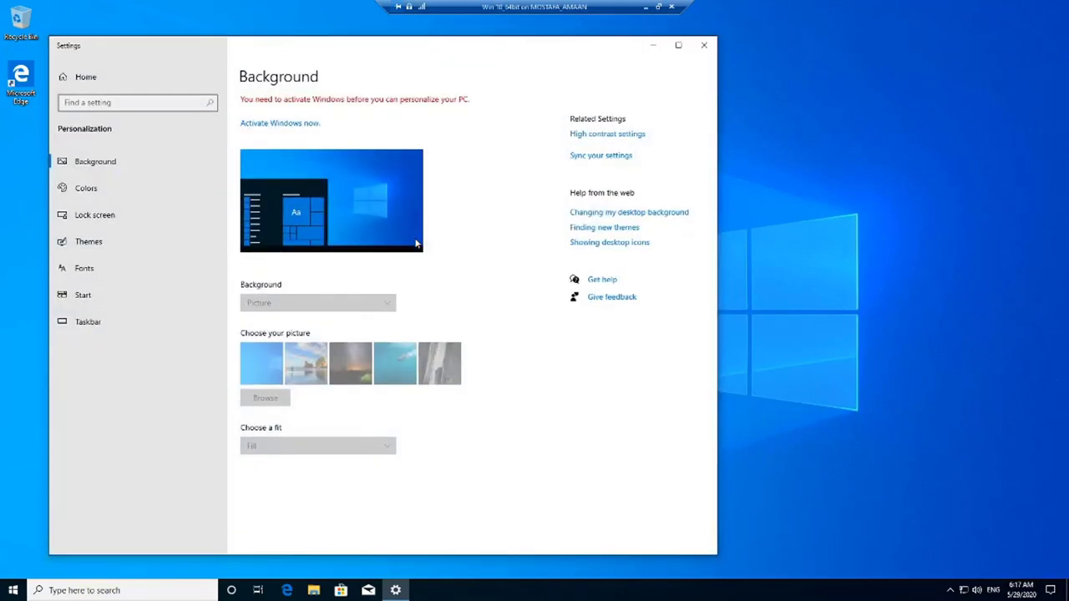
left_click(89, 243)
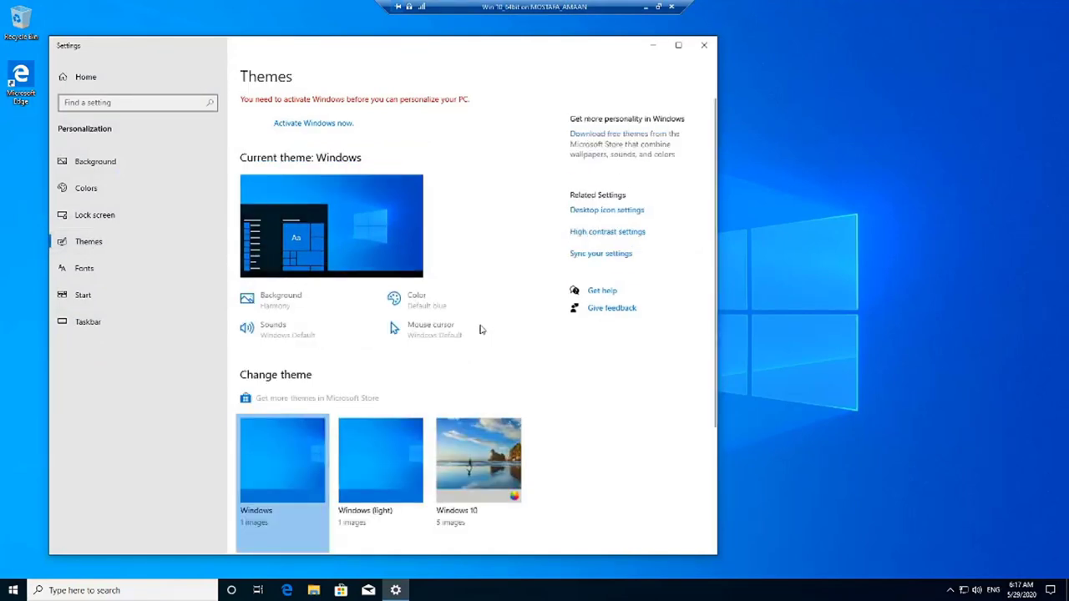
left_click(606, 211)
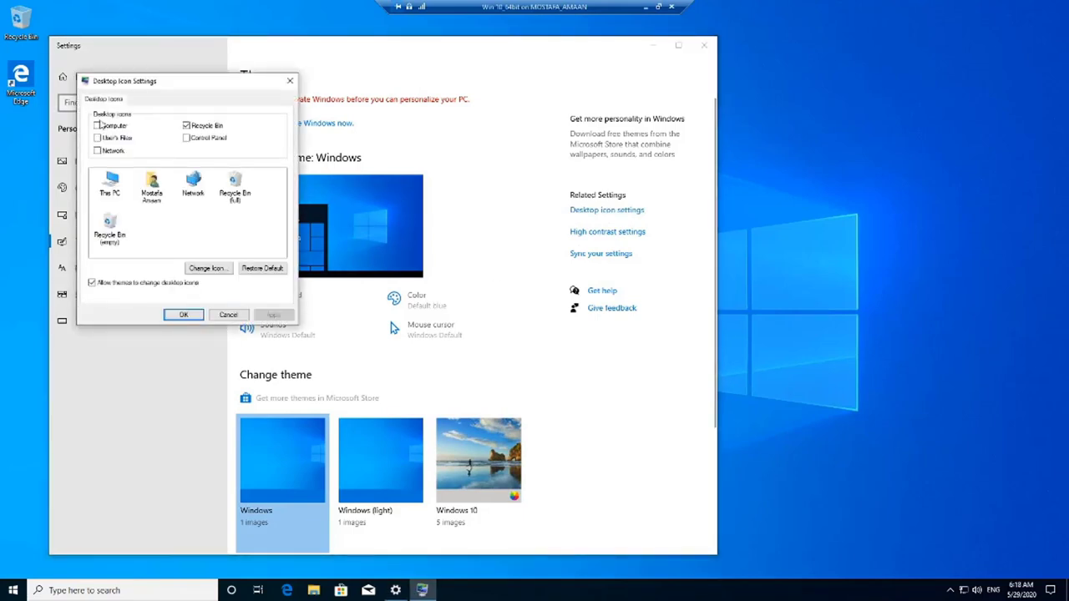
left_click(98, 125)
left_click(99, 138)
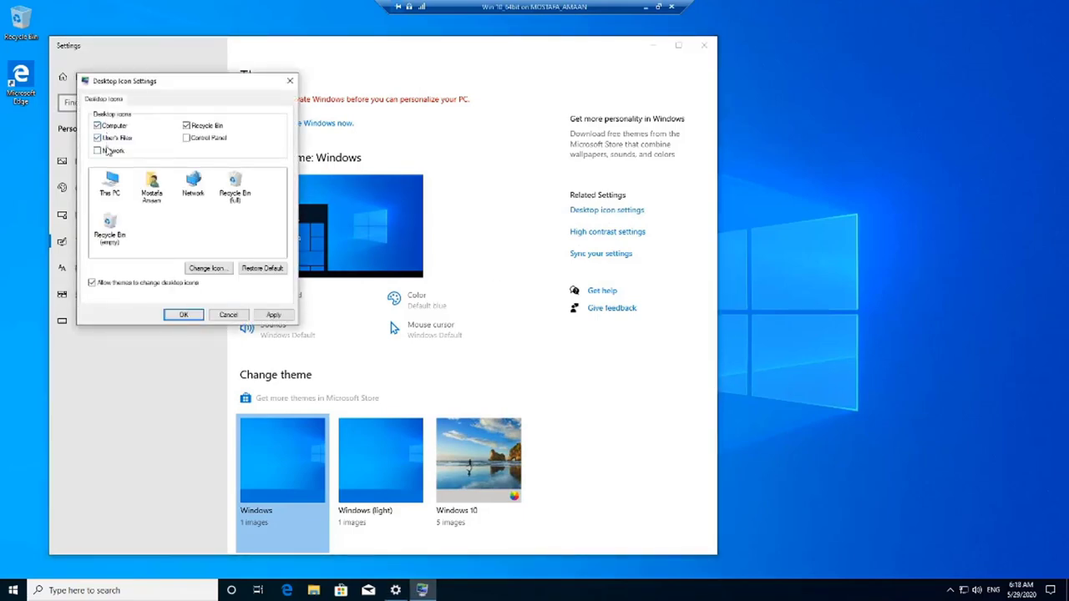
left_click(106, 149)
left_click(184, 316)
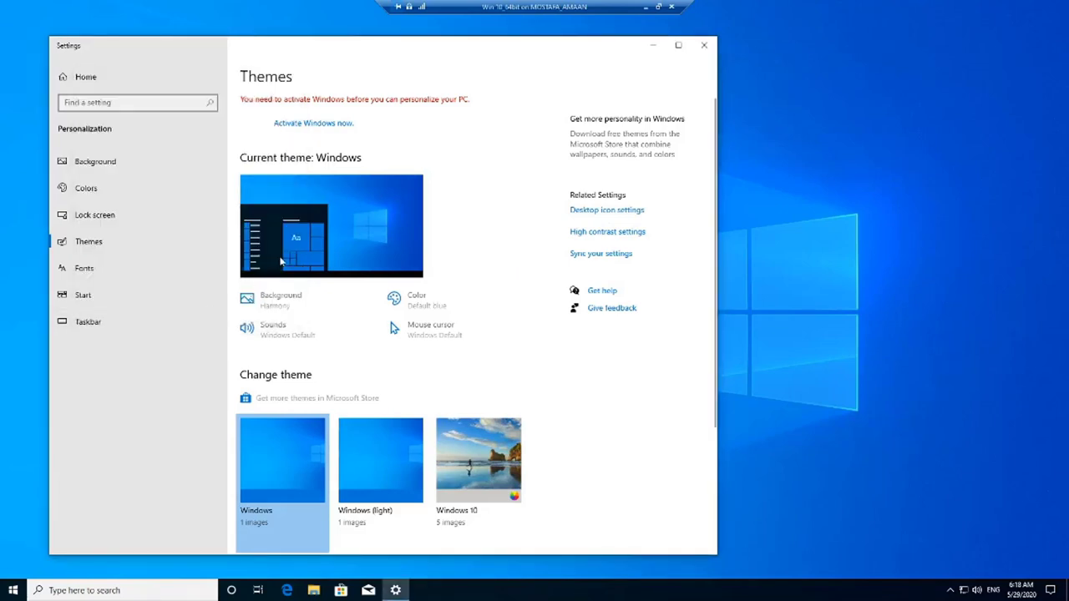
left_click(704, 45)
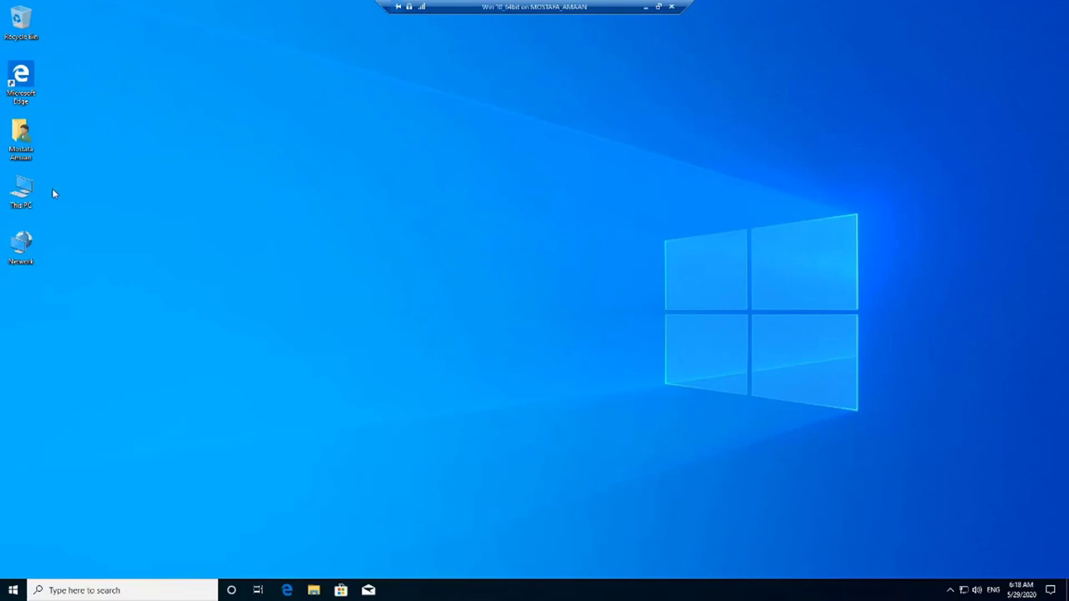
right_click(24, 194)
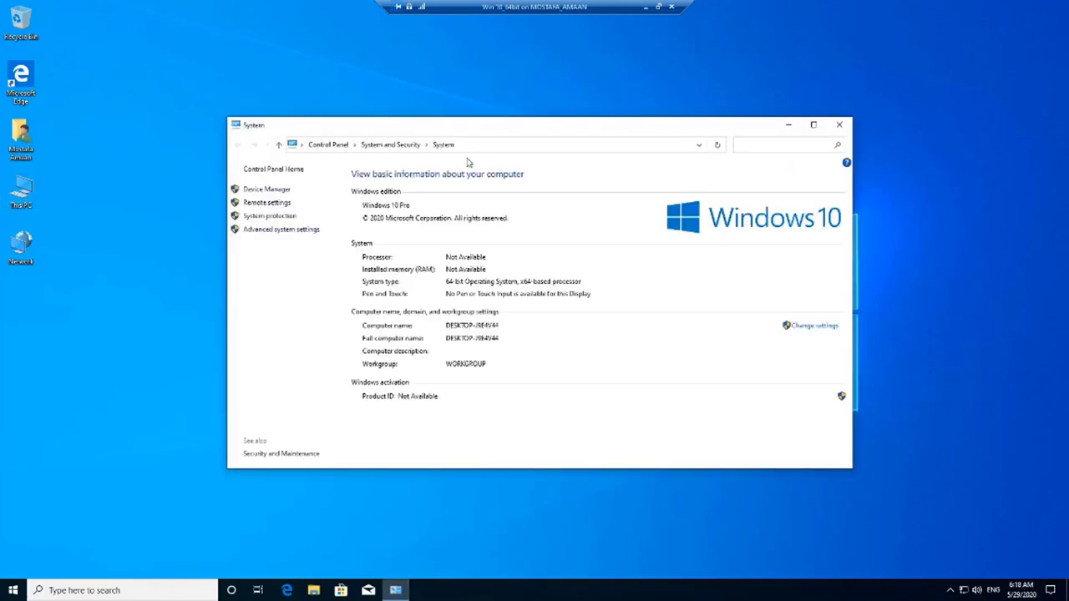
left_click(813, 124)
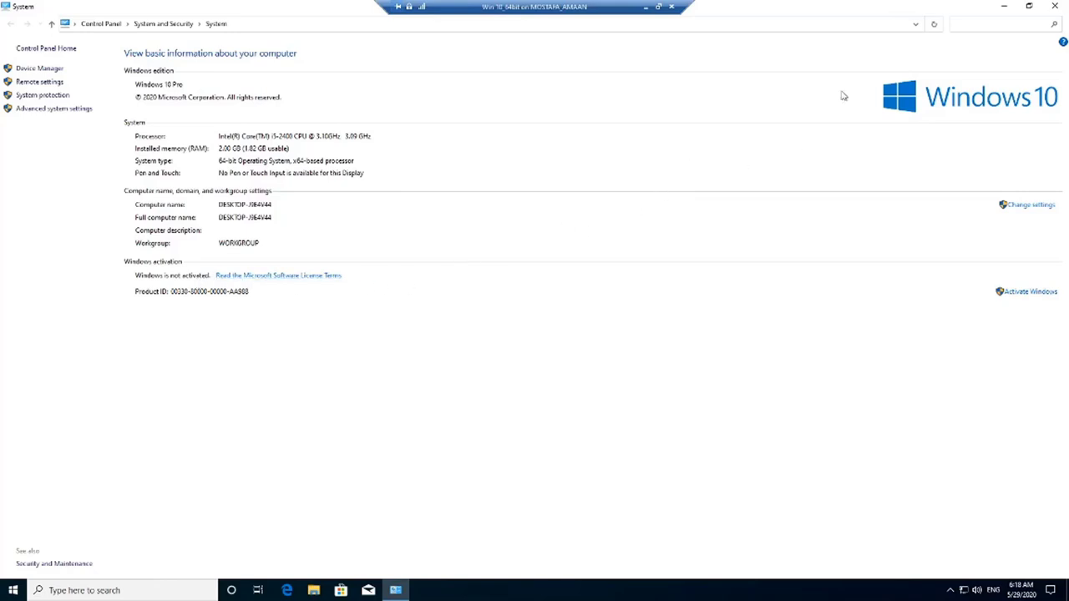
left_click(1057, 7)
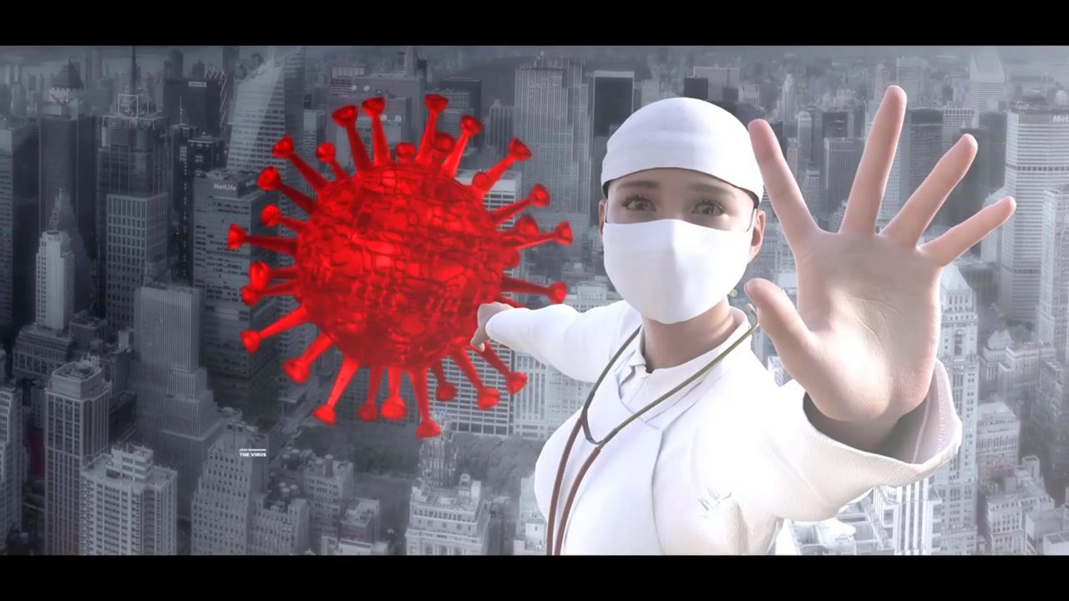